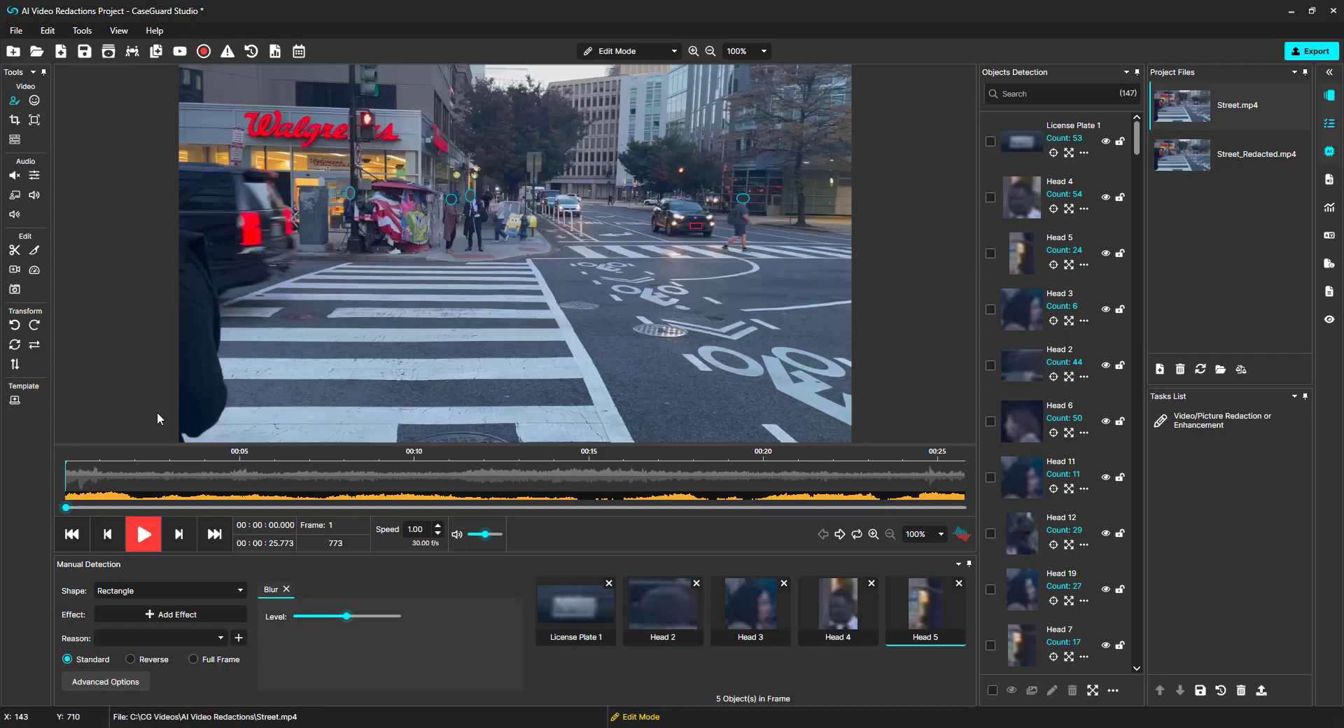
Step: Play the video to about 00:04 and disable the head detections on the two pedestrians walking along the sidewalk
click(144, 534)
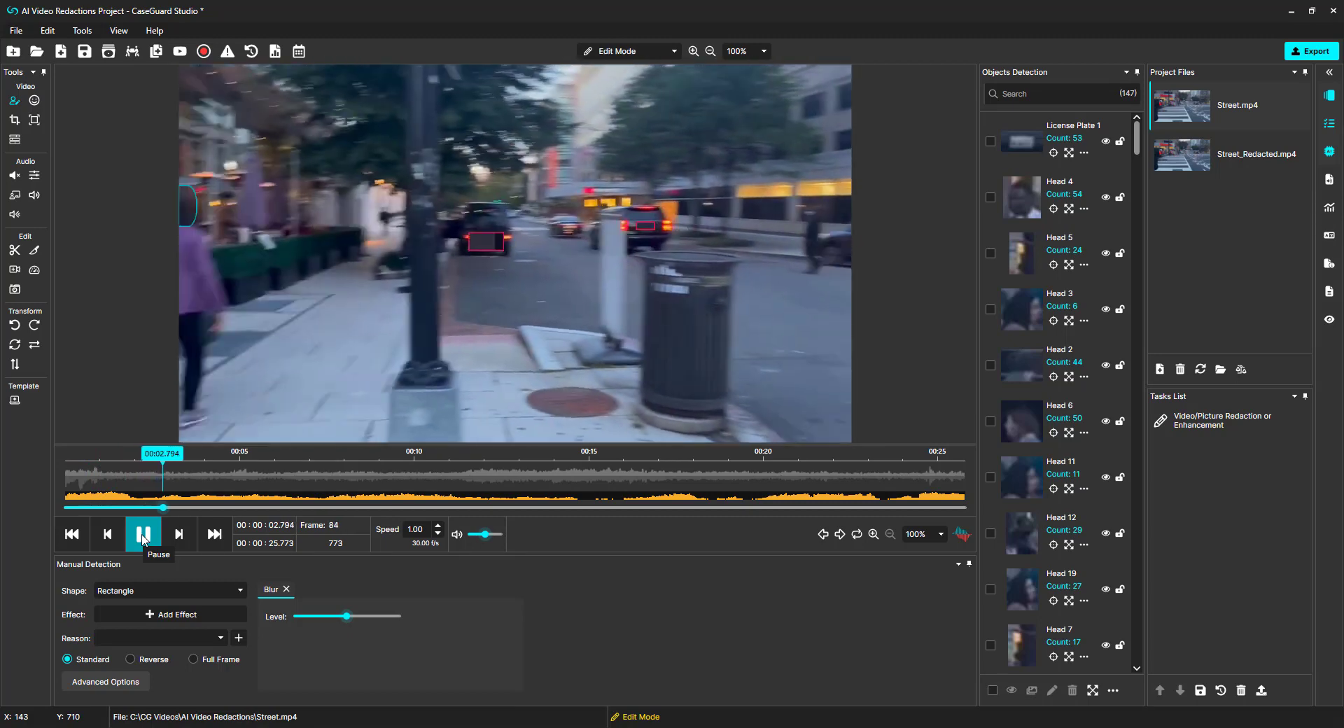
click(143, 535)
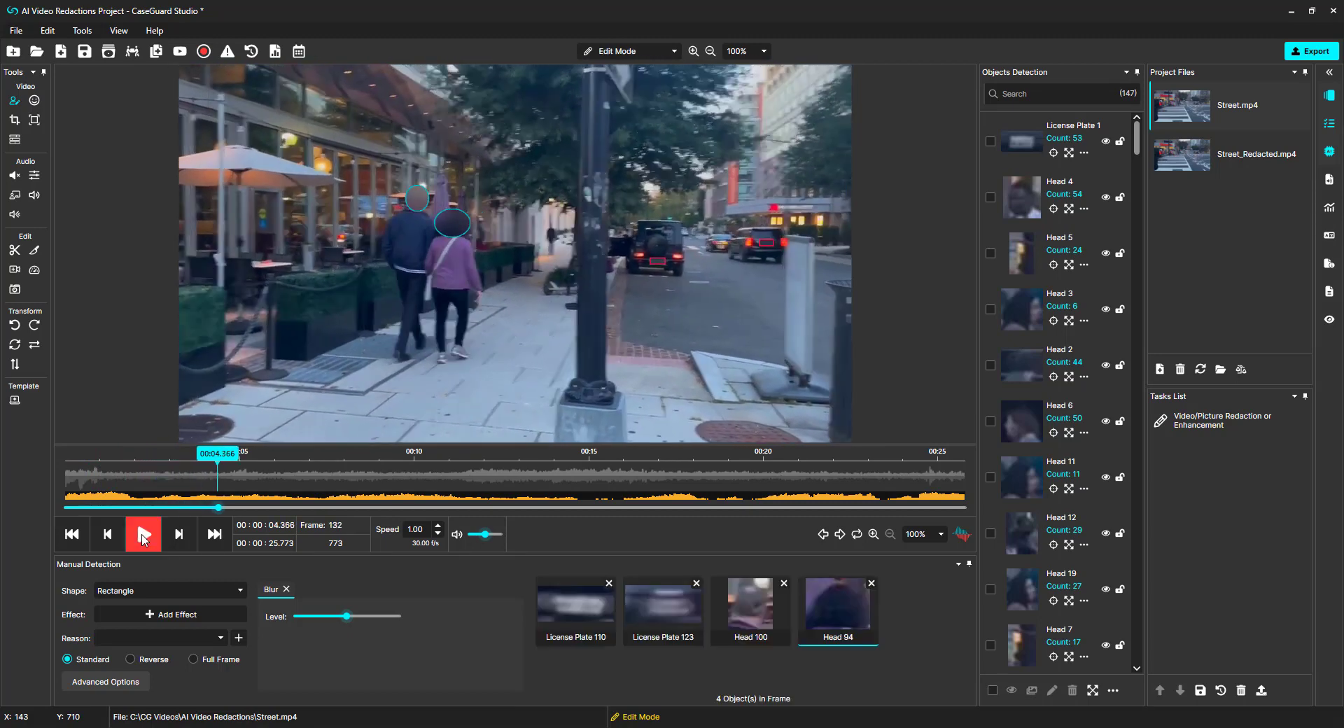
click(453, 231)
right_click(450, 229)
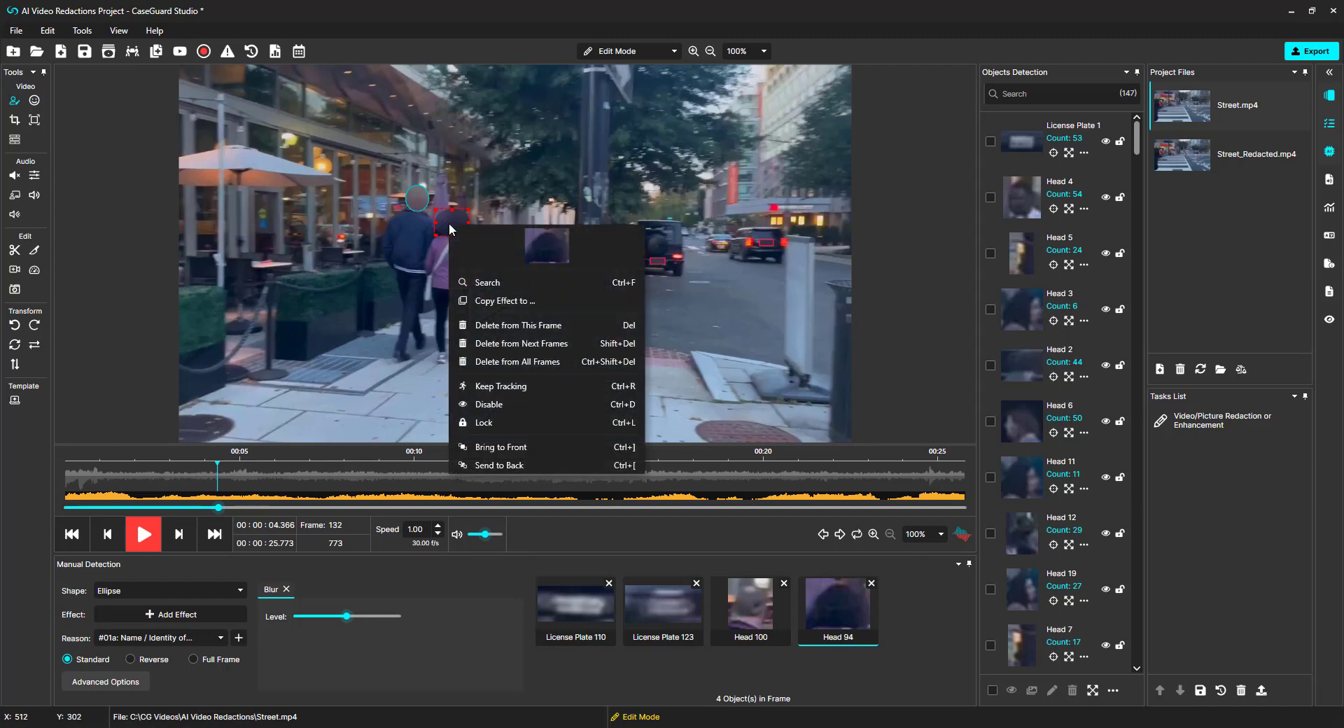
click(481, 404)
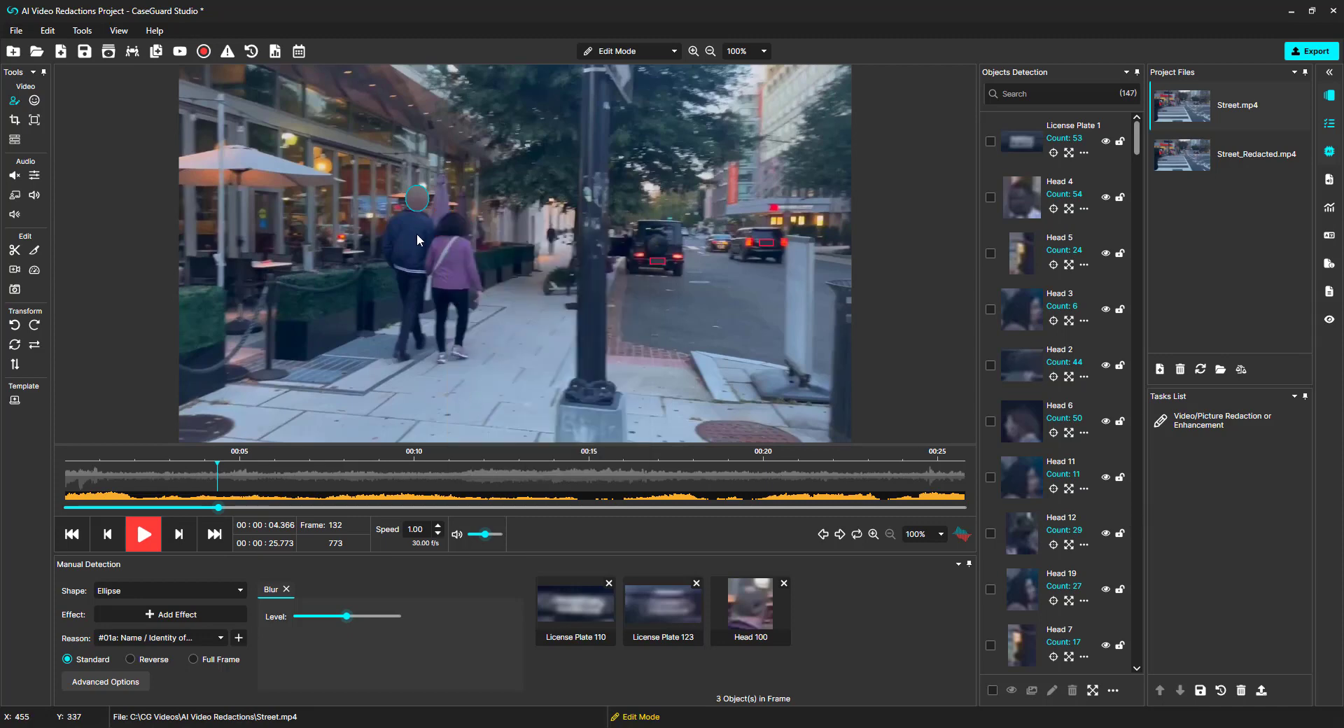
right_click(414, 200)
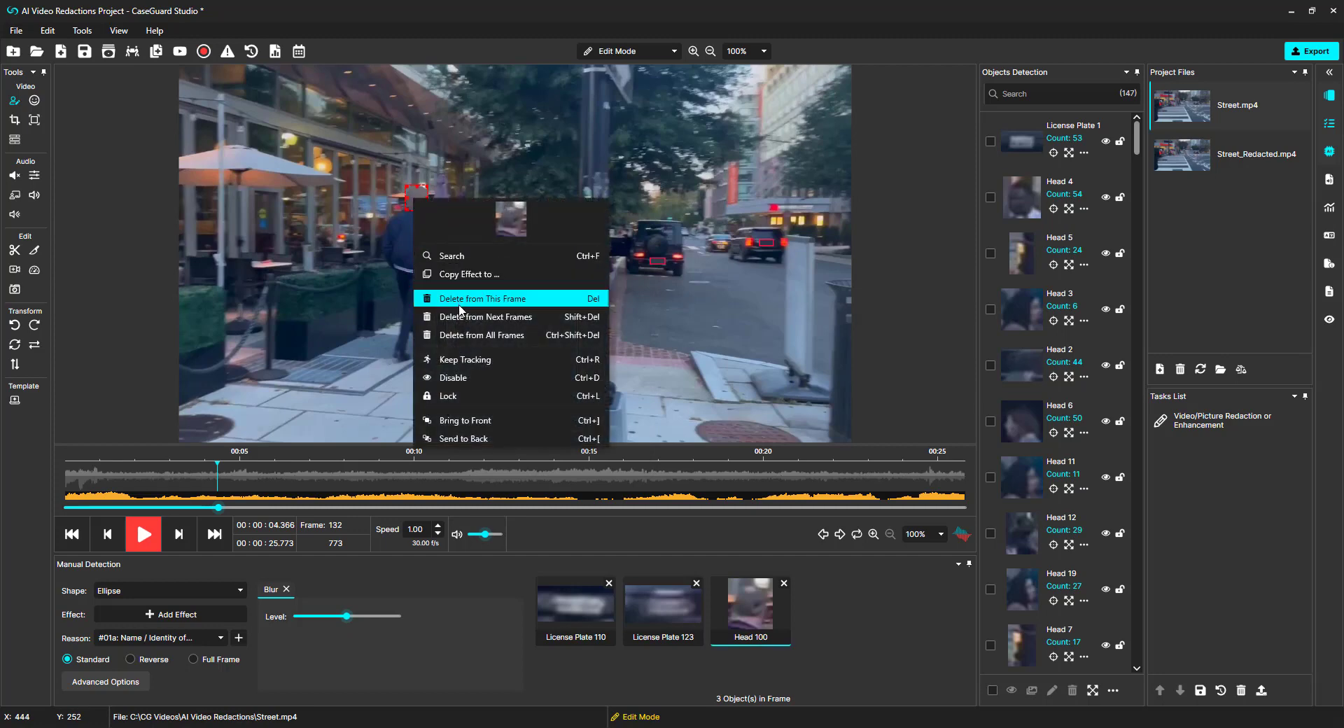
click(458, 382)
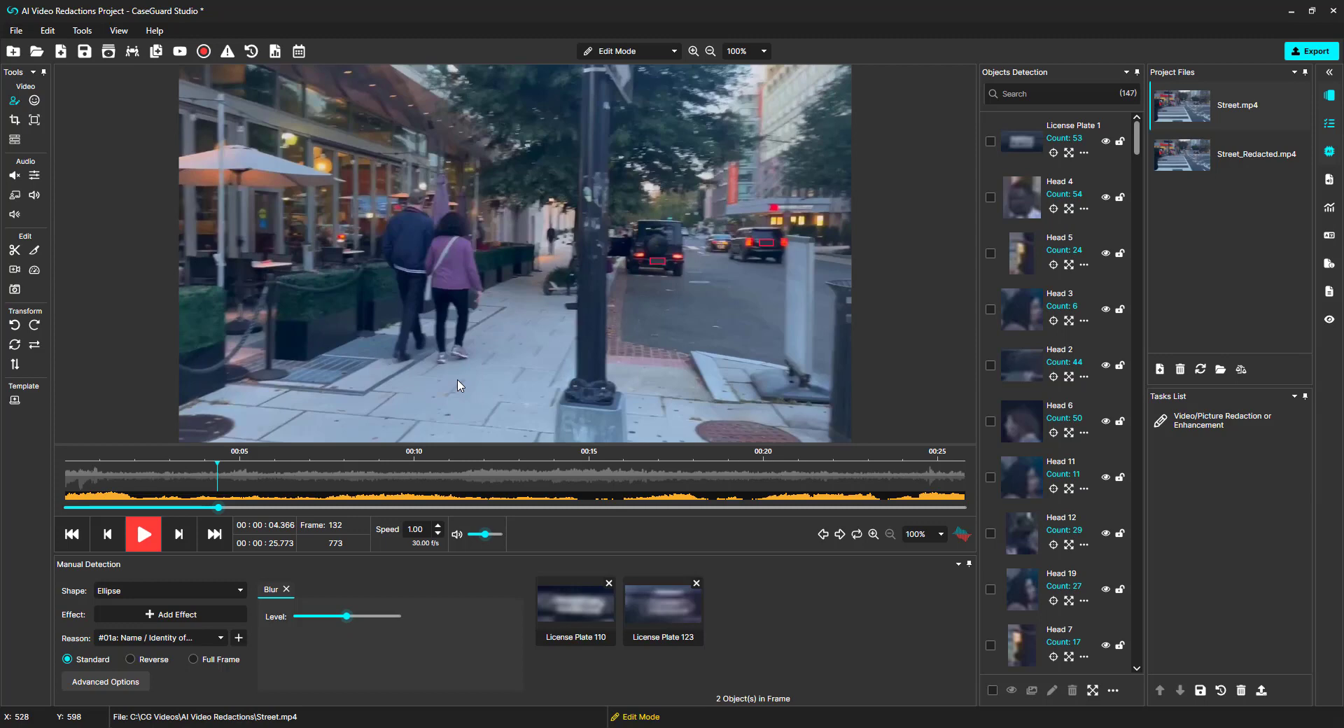
Step: Locate Head 4 in the video, disable its detection and enable it again
click(1054, 209)
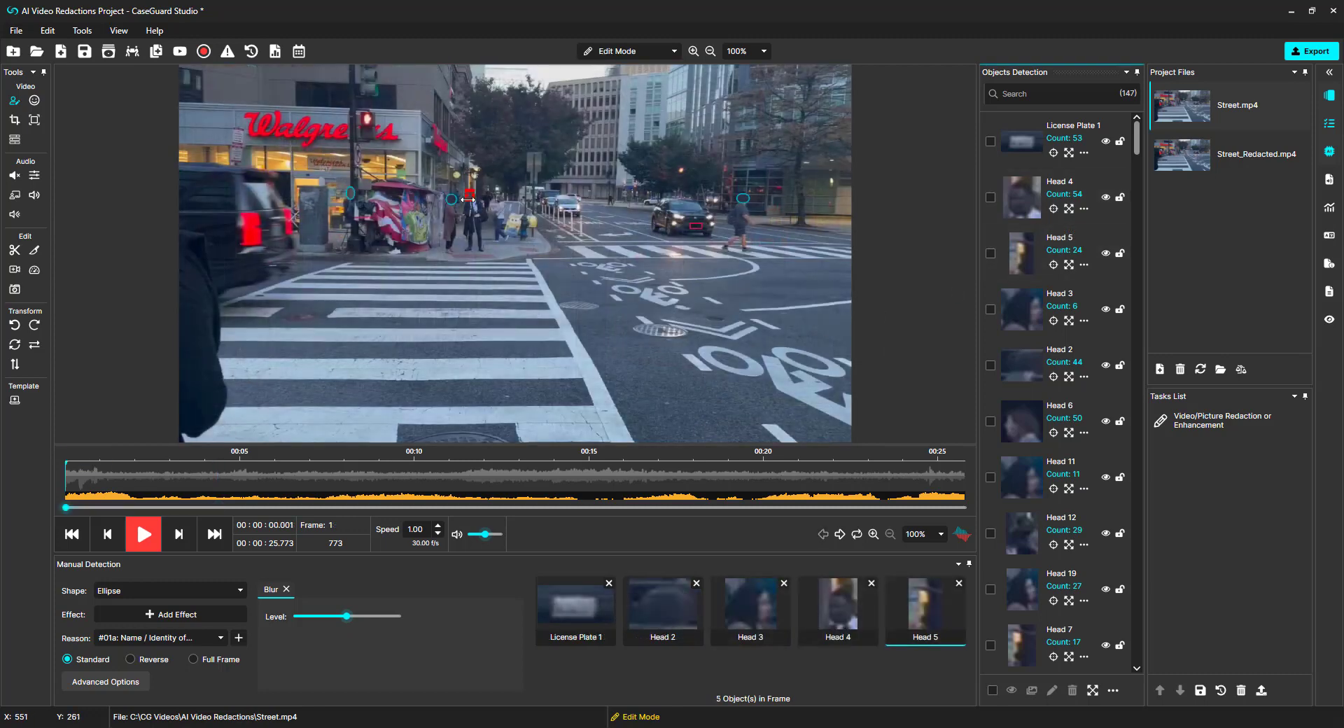
click(1105, 198)
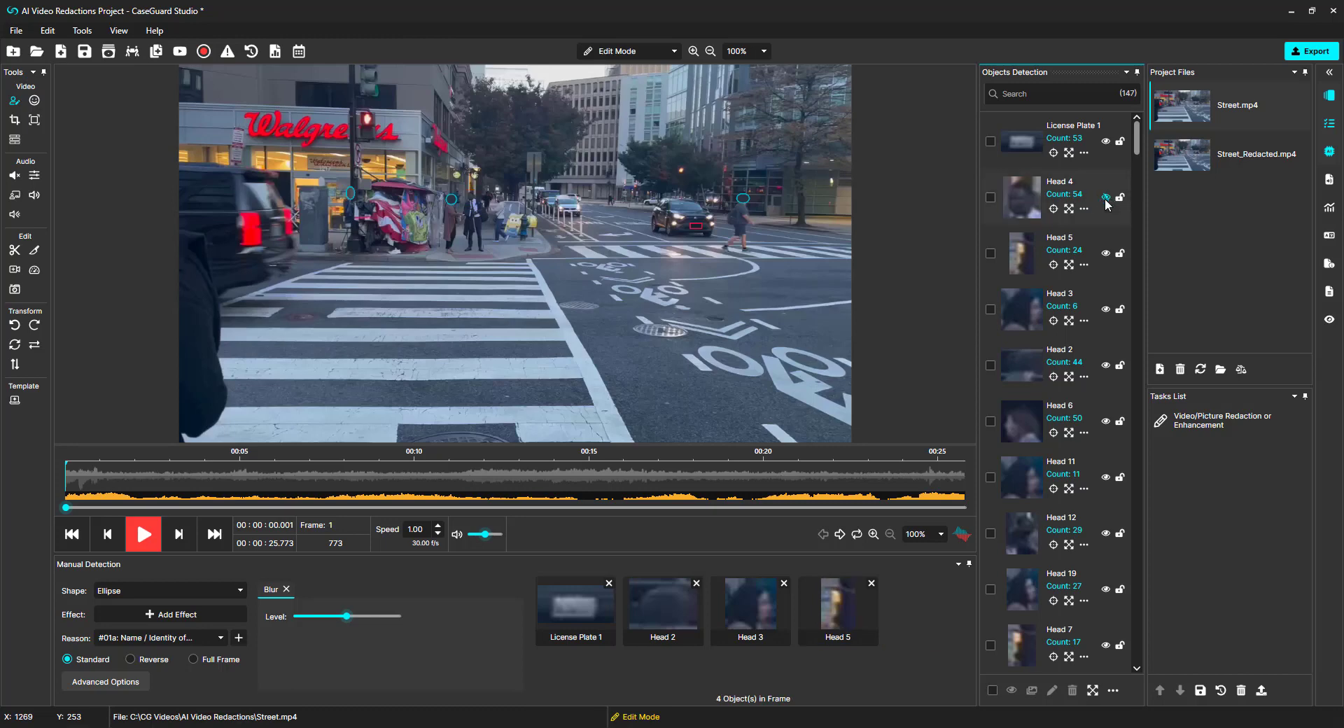
click(1106, 199)
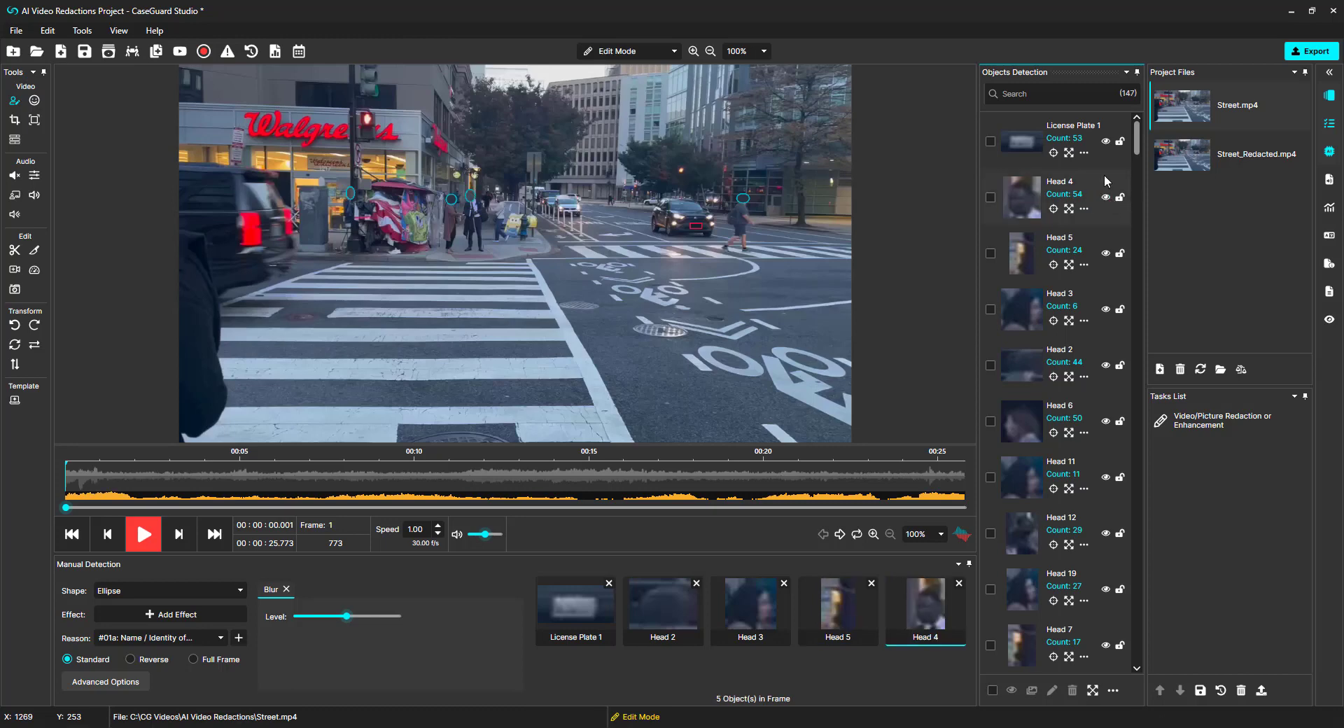
Step: Disable the detections of Head 3, Head 6, Head 125 and Head 286 in the detected objects list
click(1105, 309)
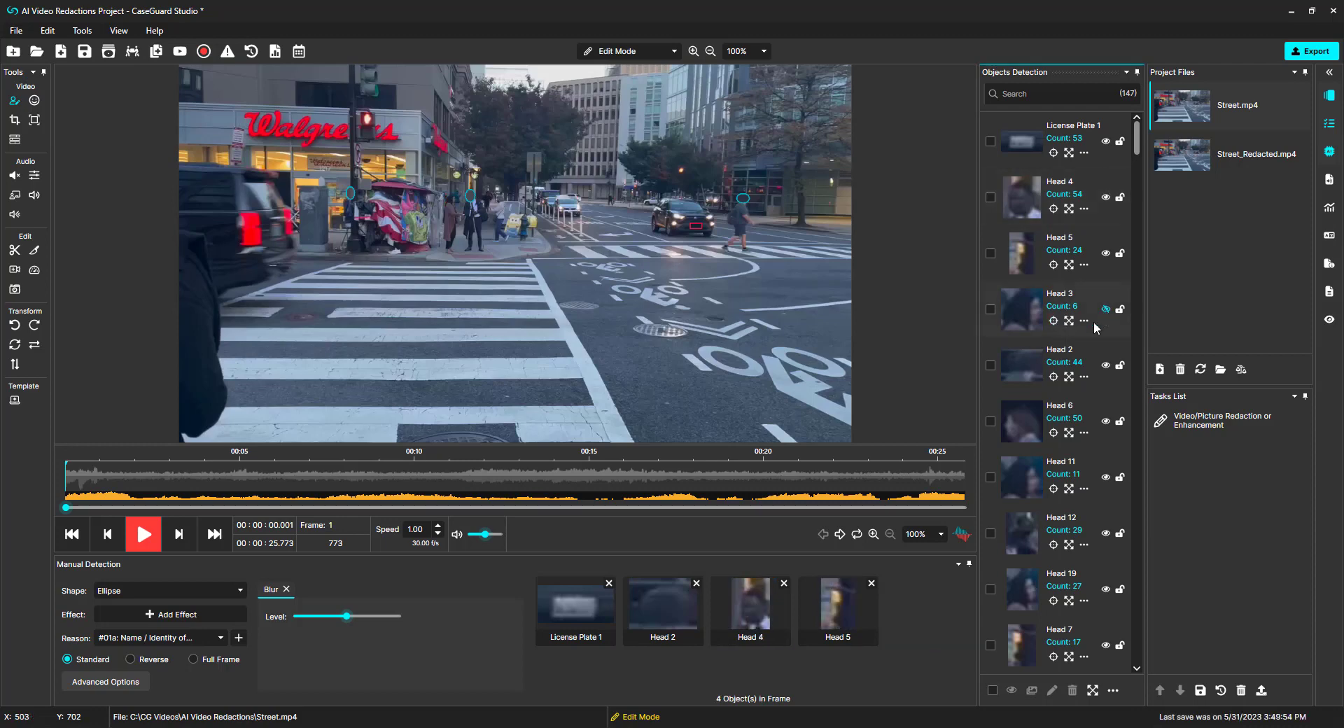
scroll(1059, 448, down, 10)
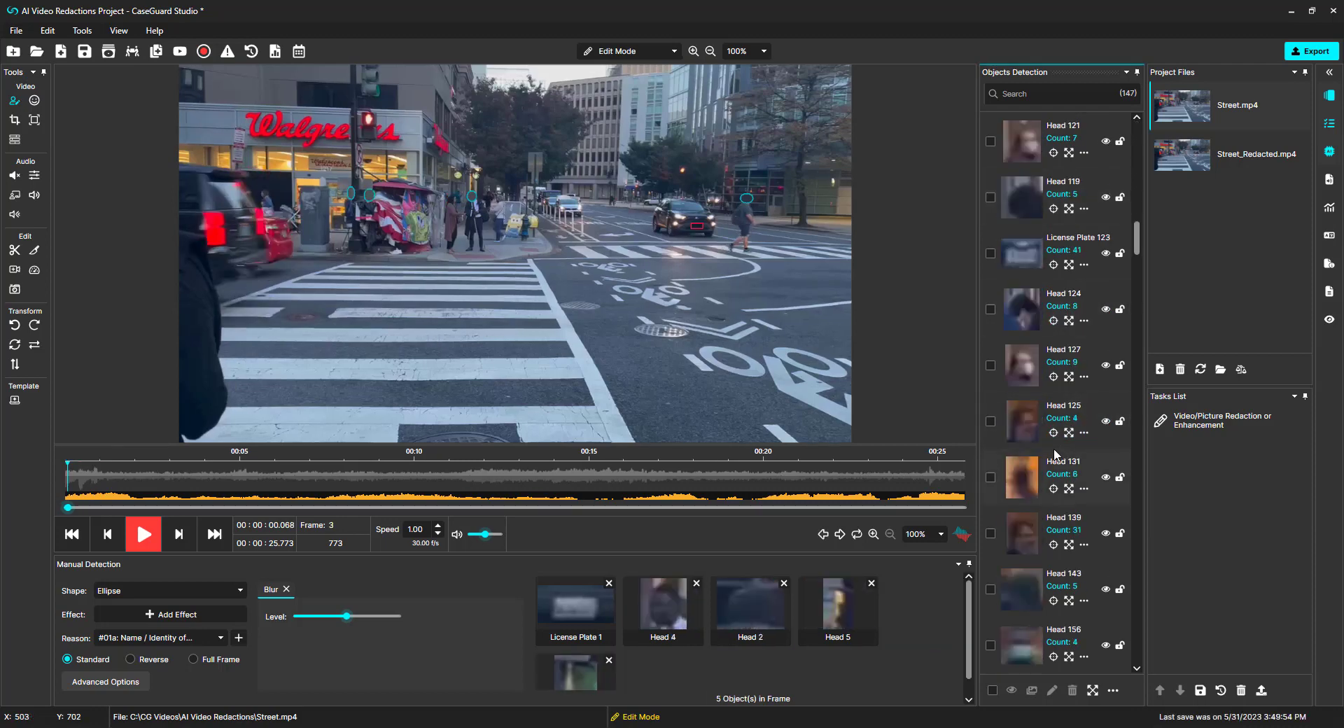
click(1054, 433)
click(1105, 423)
scroll(1082, 439, down, 6)
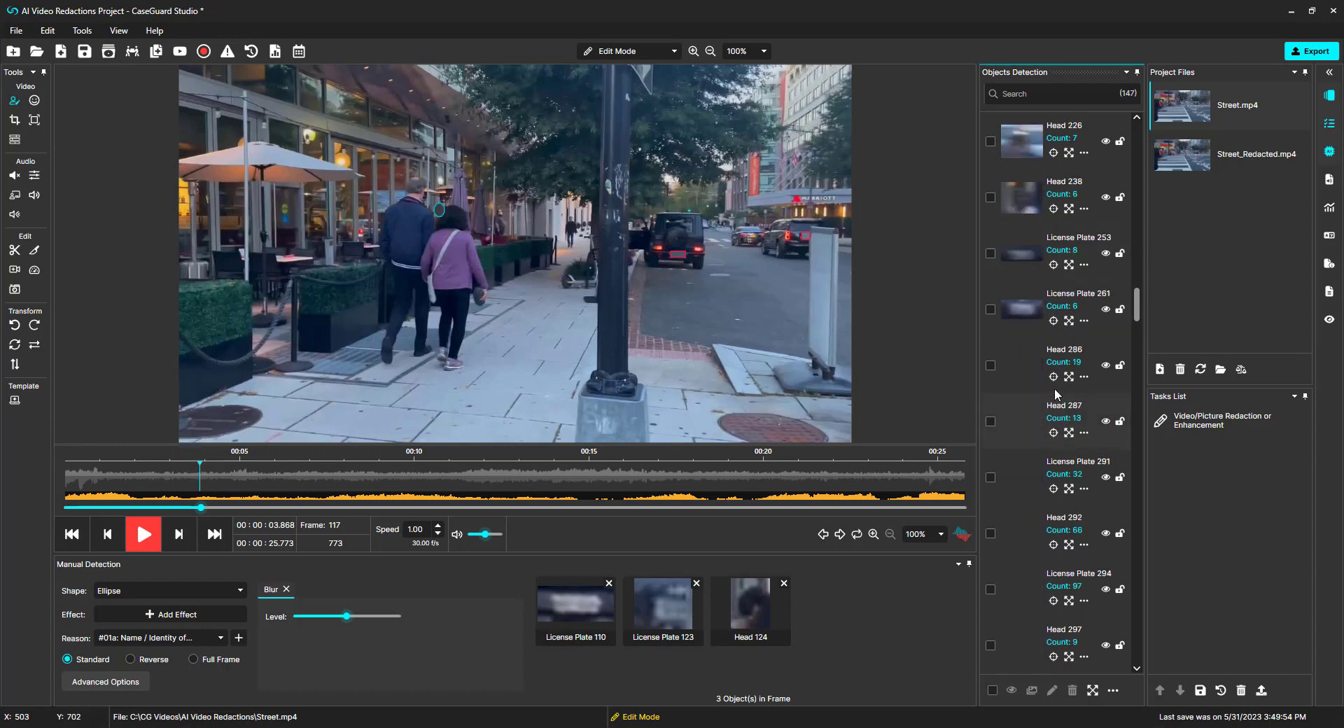
click(1053, 377)
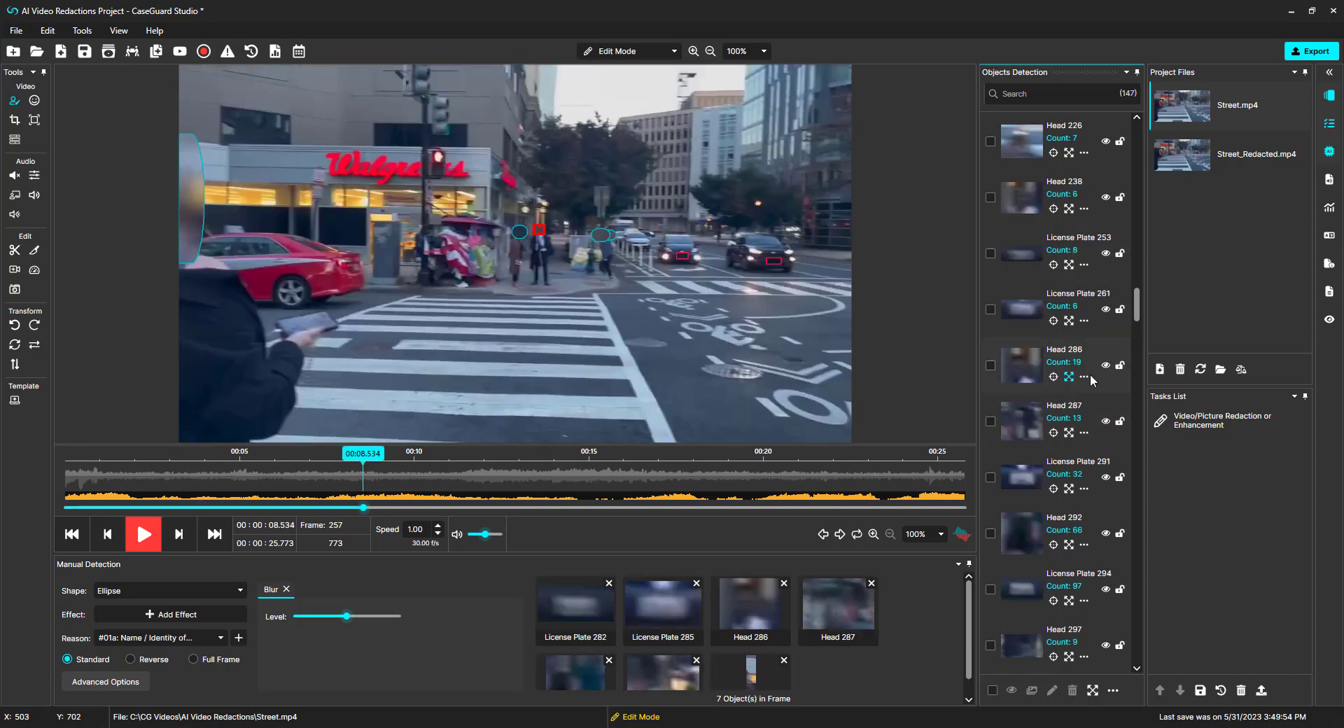
click(1104, 368)
Step: Lock Head 4, check which actions are available for it in the video frame, and unlock it again
scroll(1103, 368, up, 15)
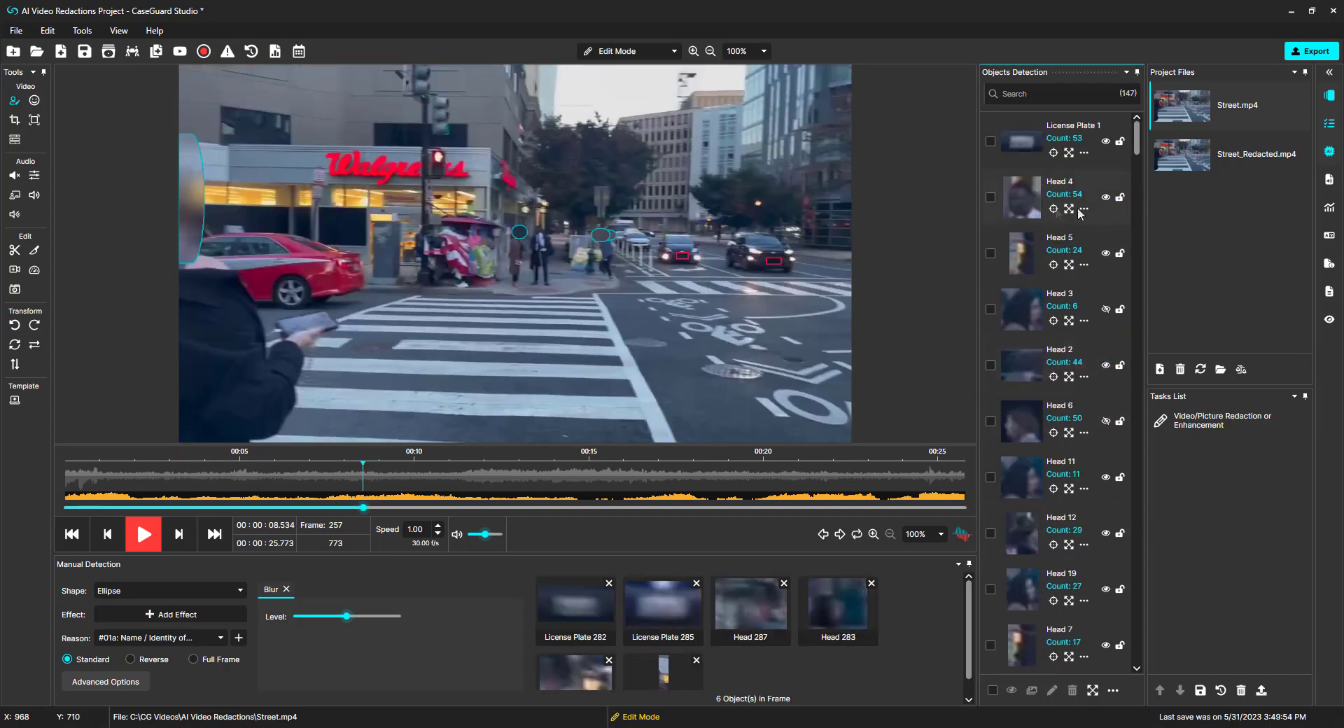
click(1122, 199)
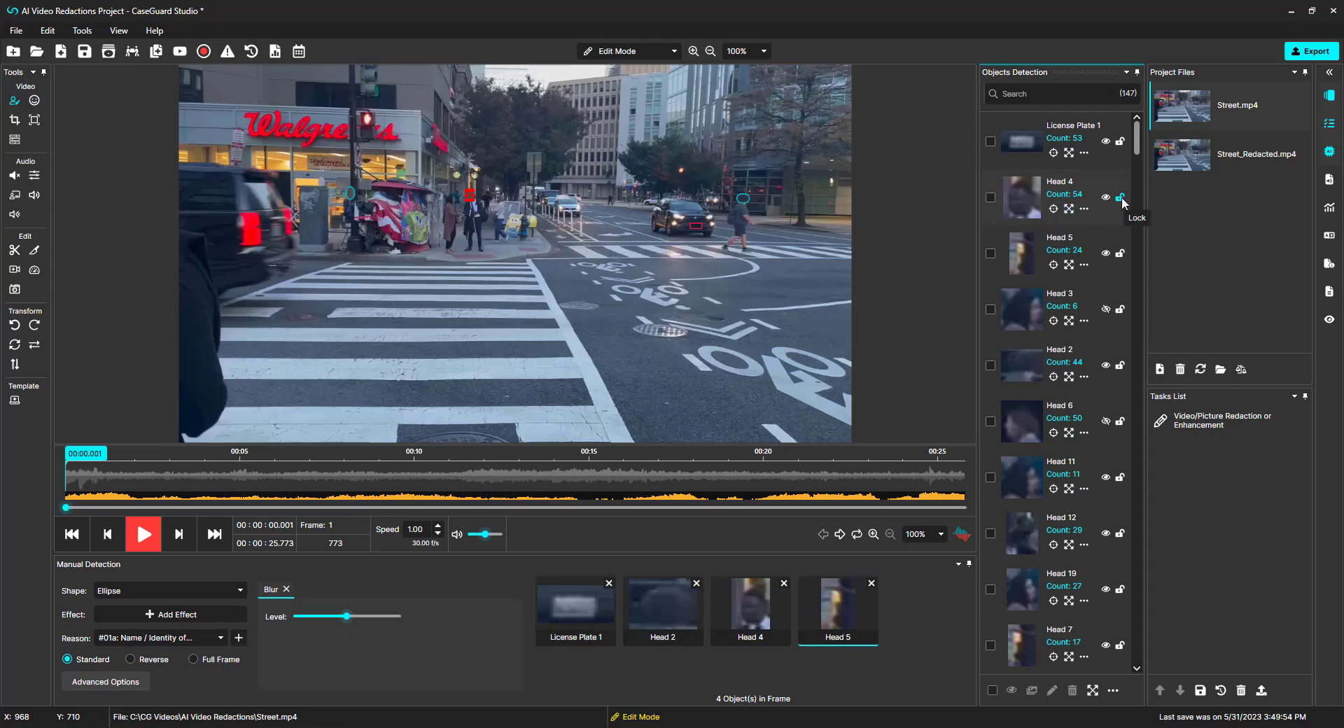
click(1122, 199)
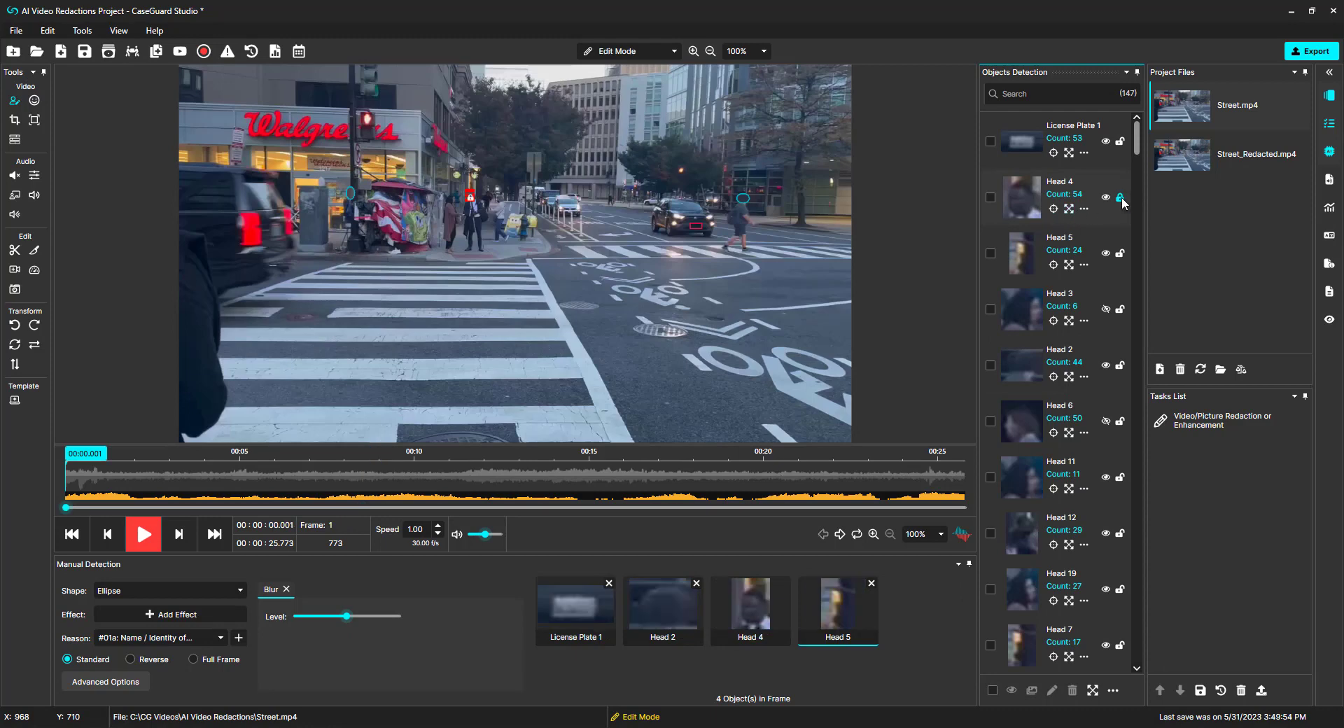
right_click(470, 194)
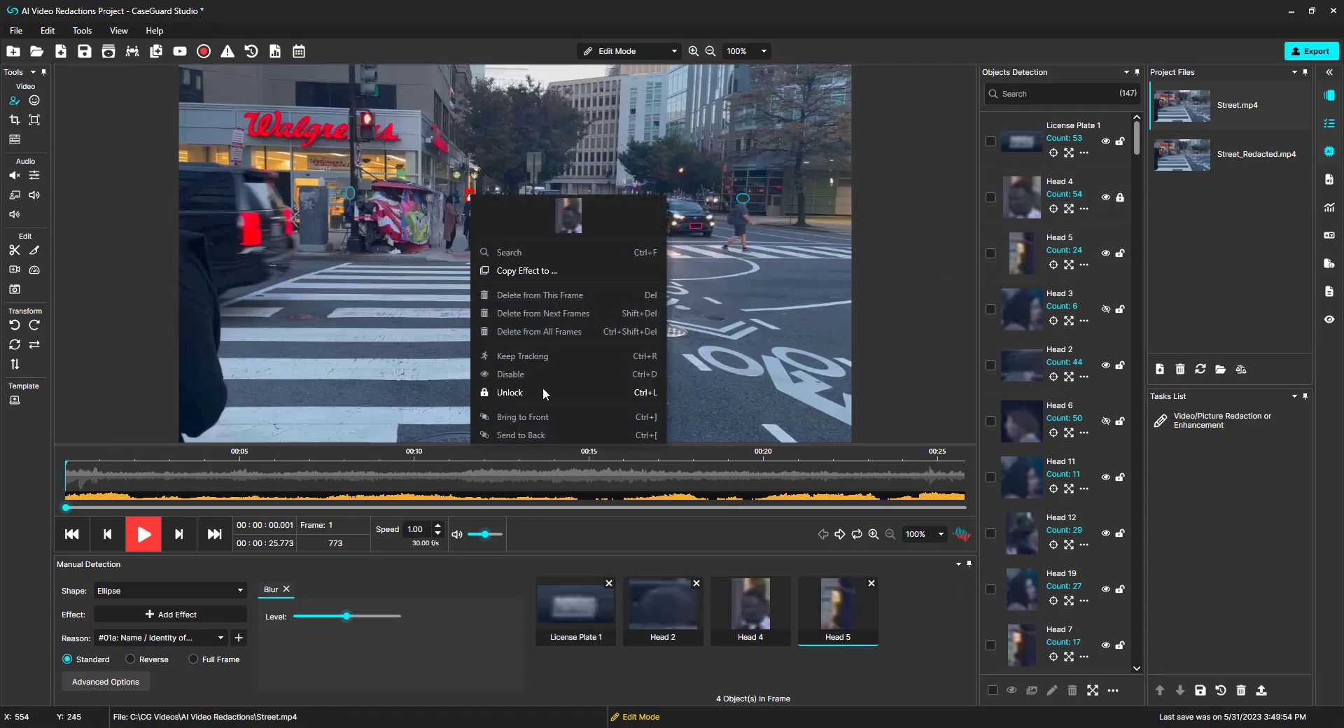
click(874, 249)
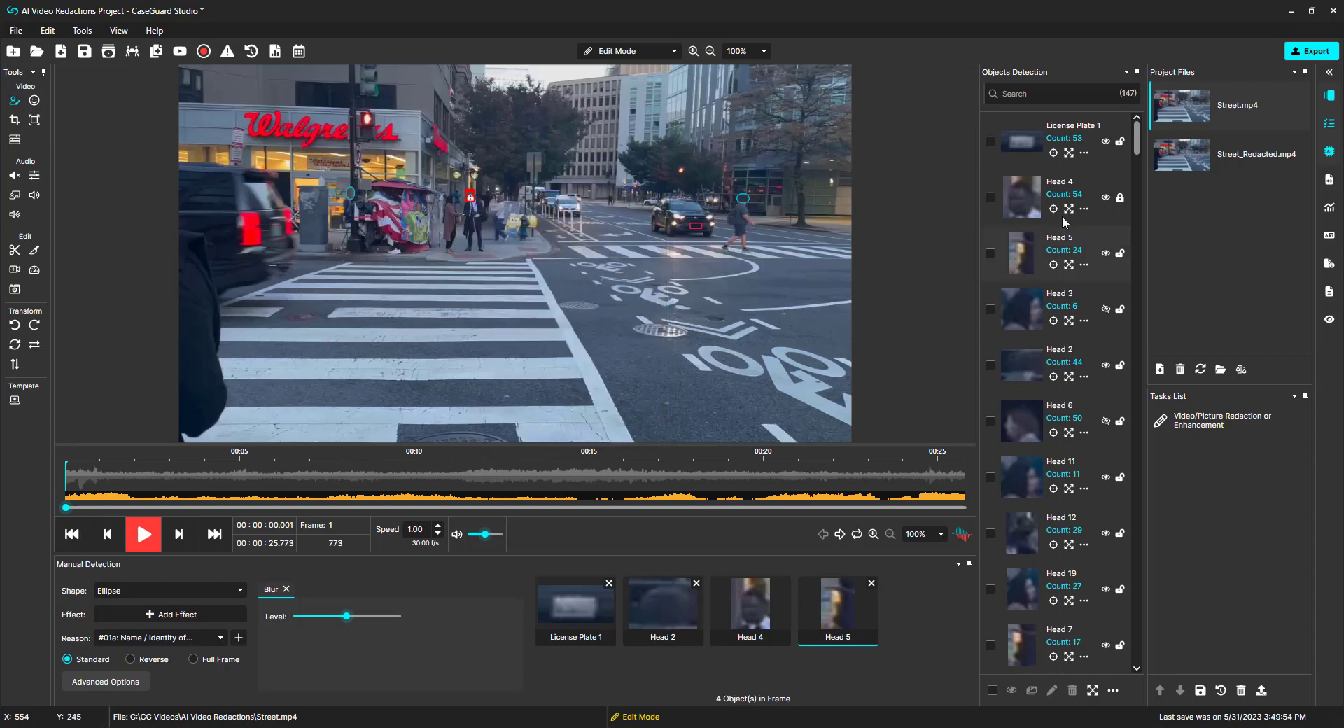
click(1120, 198)
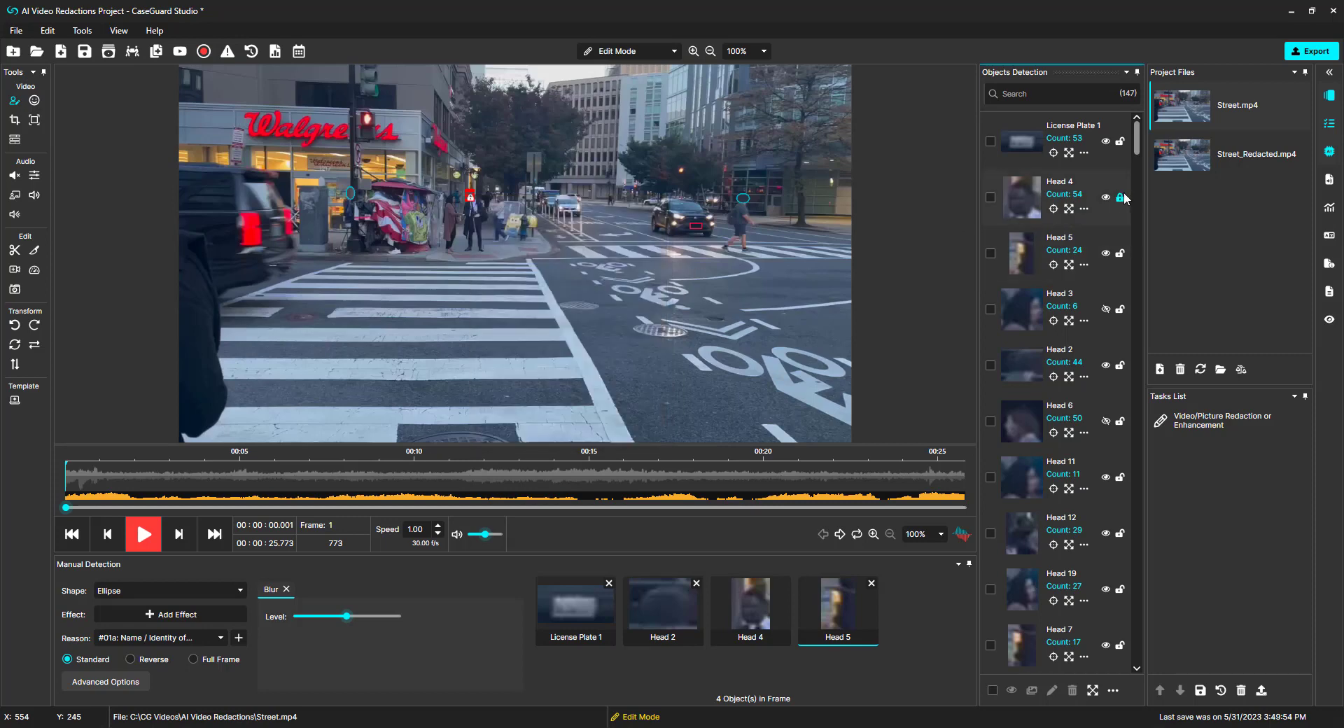
Step: View all frames containing Head 4, select frames 000000 to 000002, and close the frame overview without removing them
click(1069, 210)
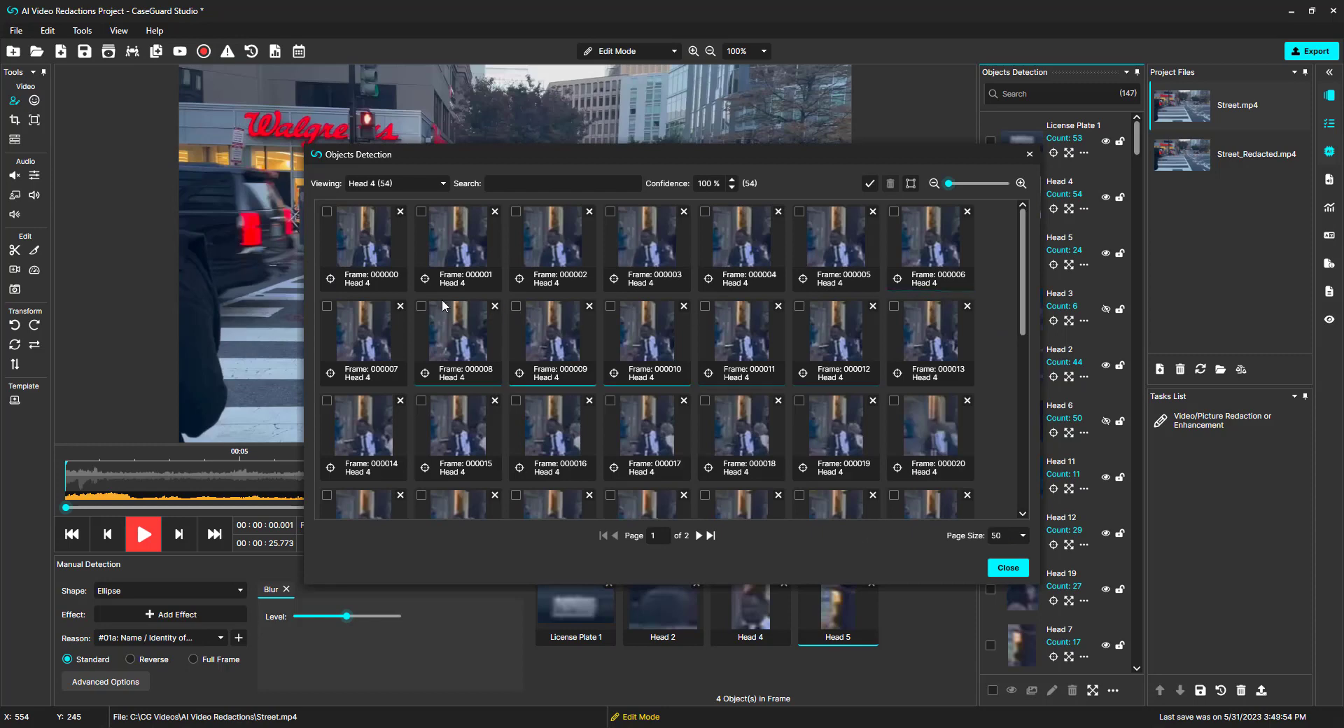
click(395, 287)
ctrl+click(455, 277)
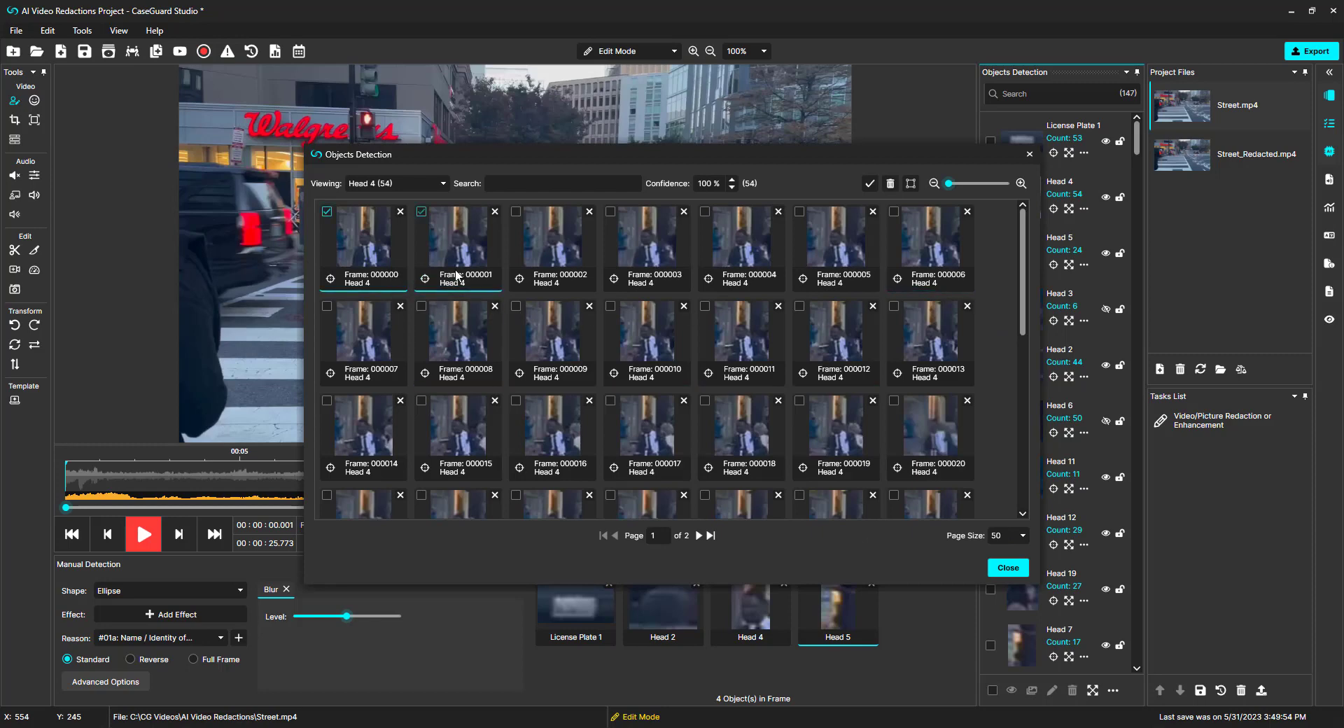
ctrl+click(560, 274)
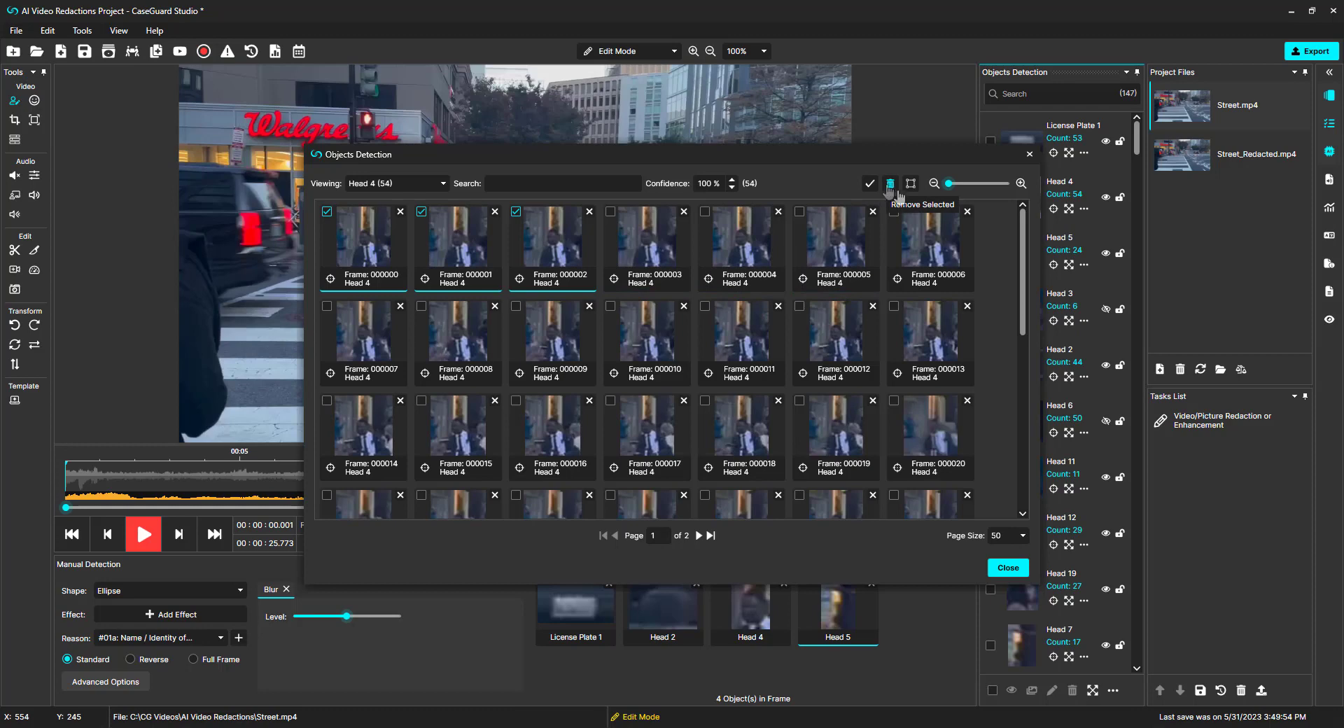
click(1028, 154)
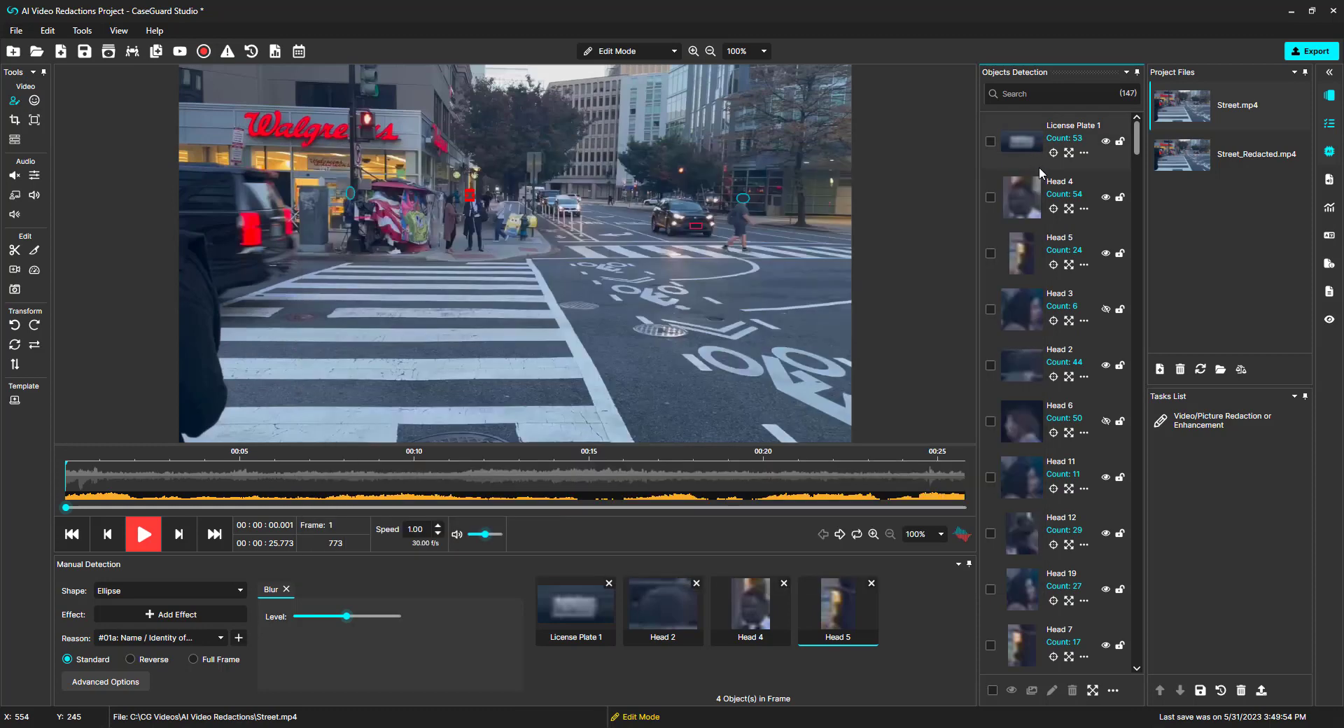
Step: Review the shape, blur effect, margin and reason settings for Head 4 and cancel without applying changes
click(1084, 210)
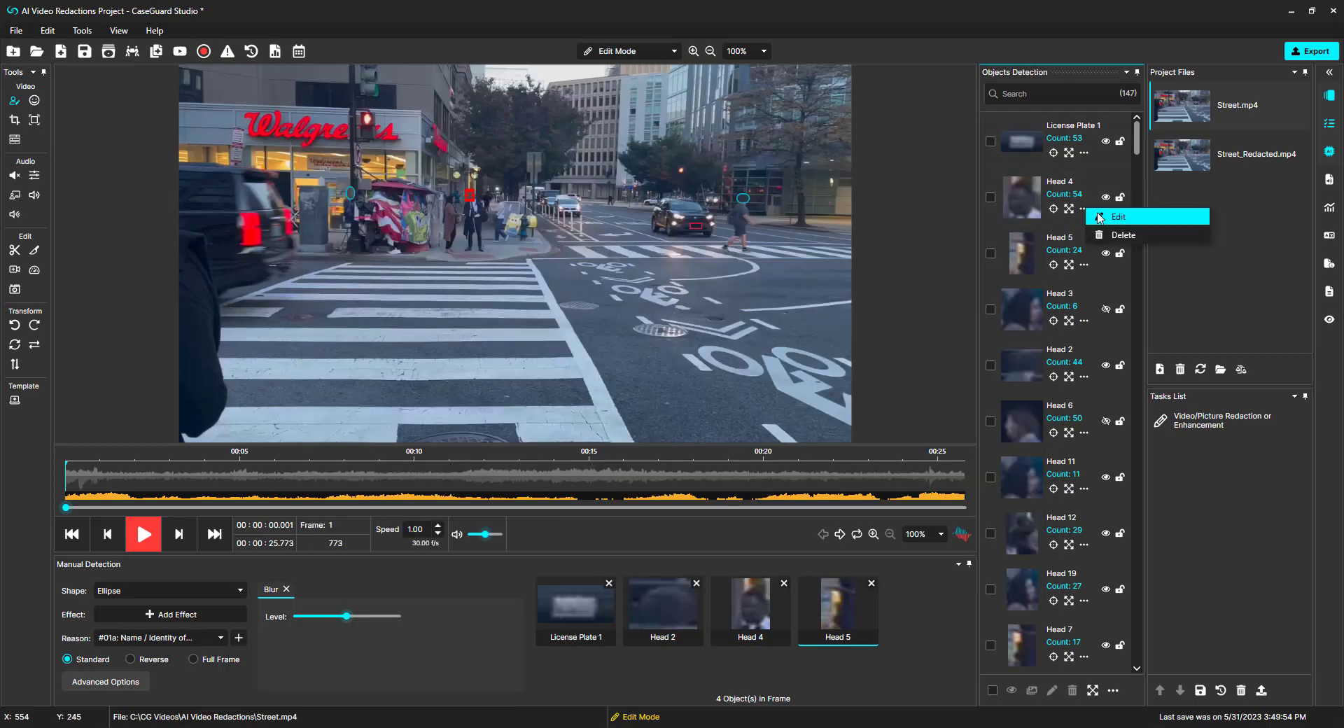
click(1110, 217)
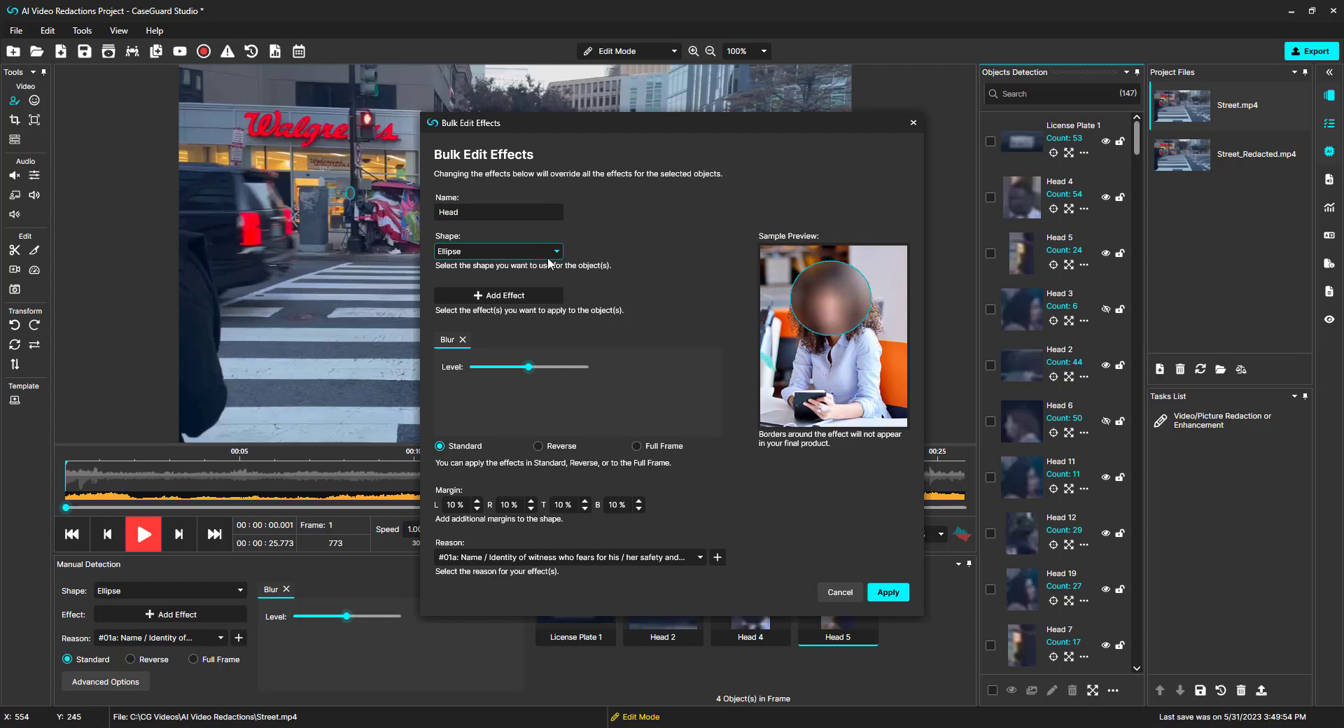
click(616, 557)
click(825, 588)
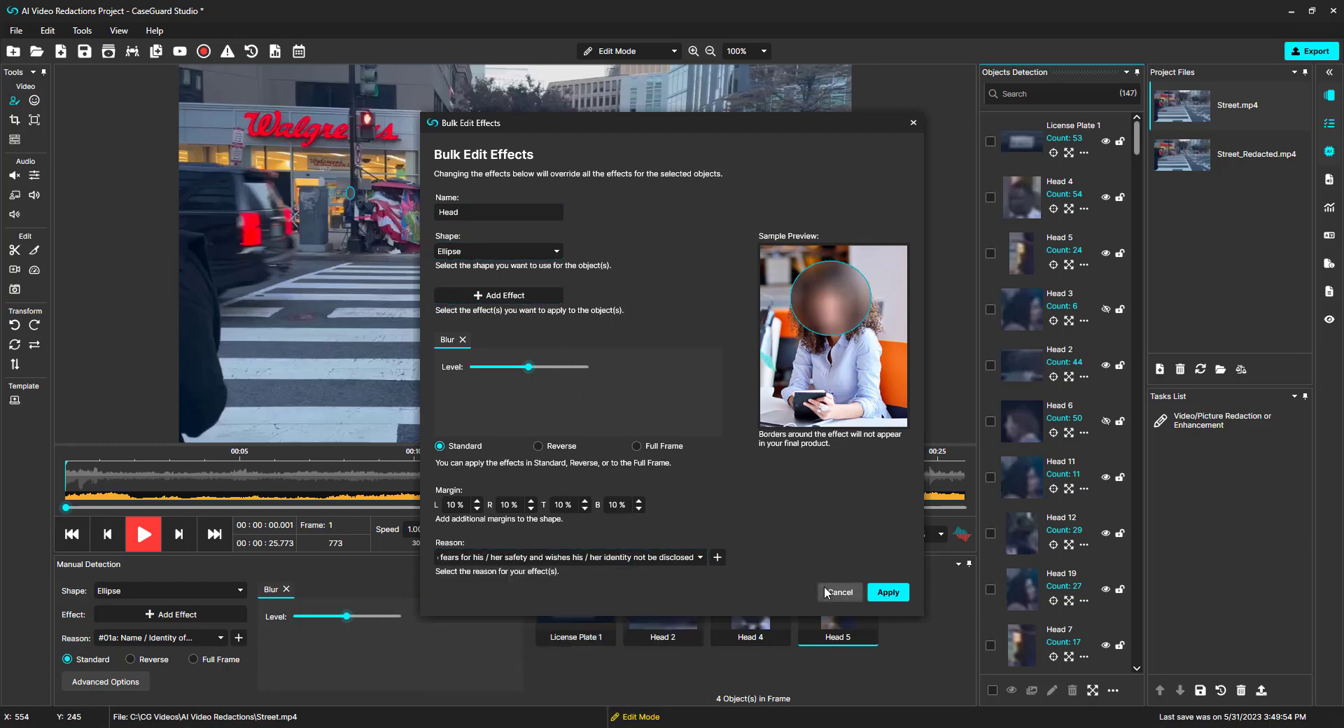
click(825, 588)
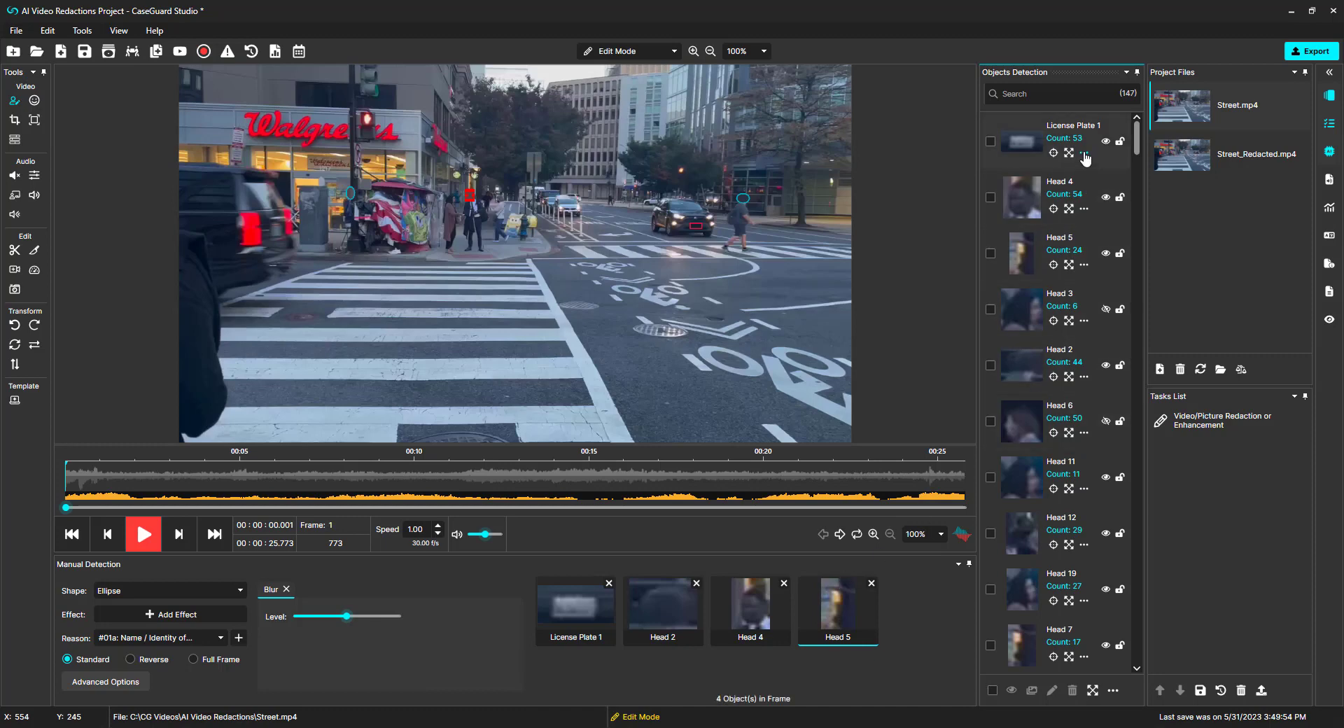
click(1083, 152)
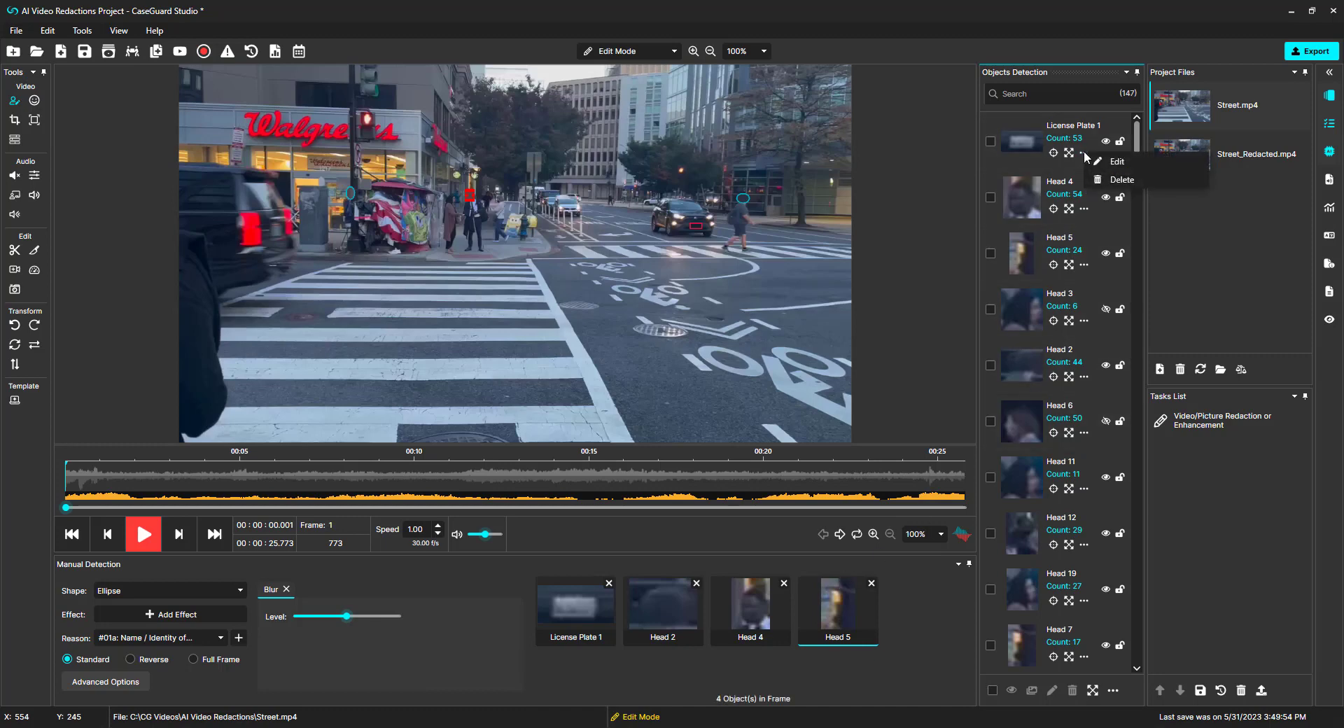
click(1107, 180)
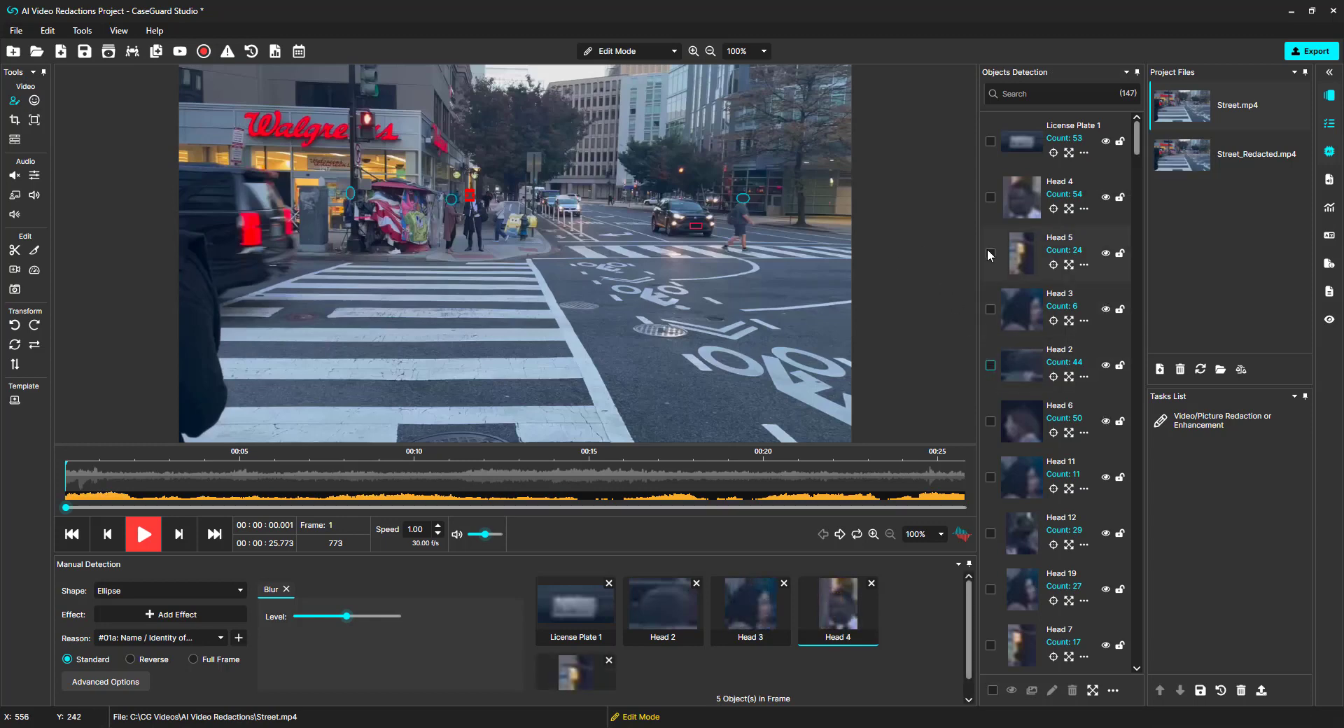
Step: Select all detected objects in the list, try to merge them, and cancel the merge
click(990, 198)
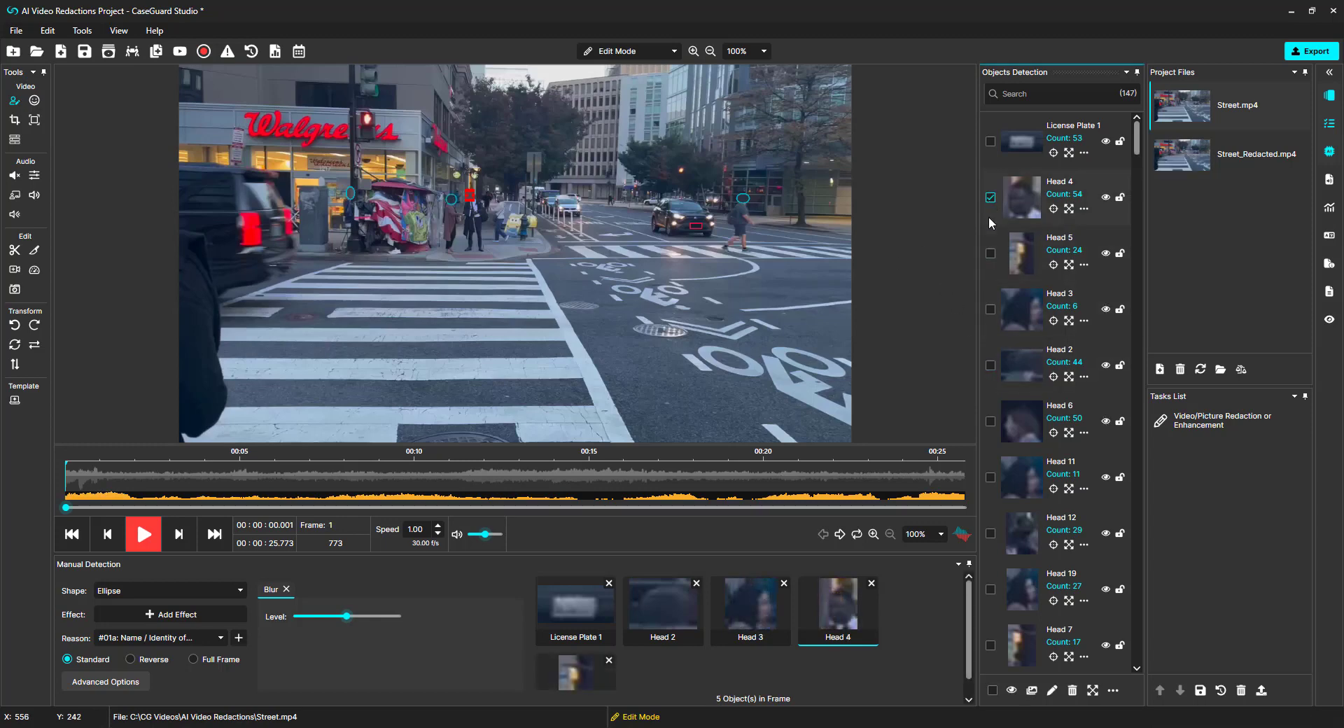
click(993, 691)
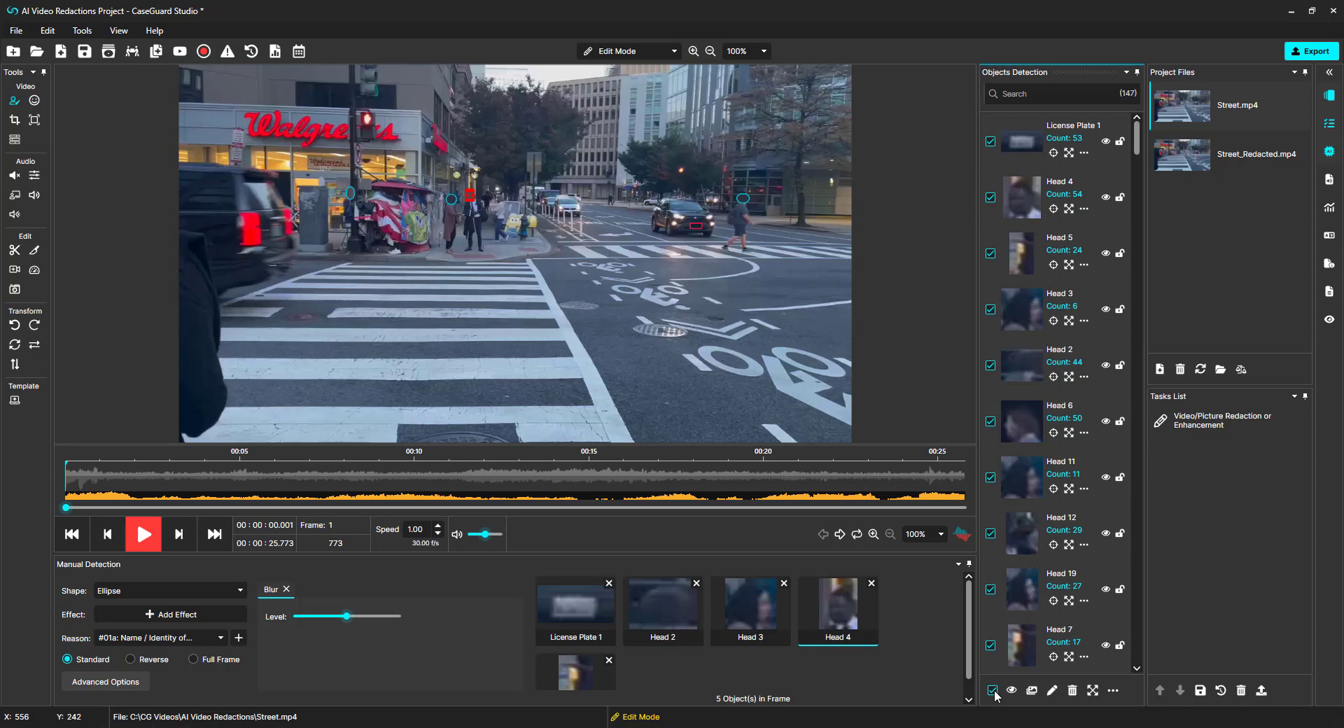
click(993, 691)
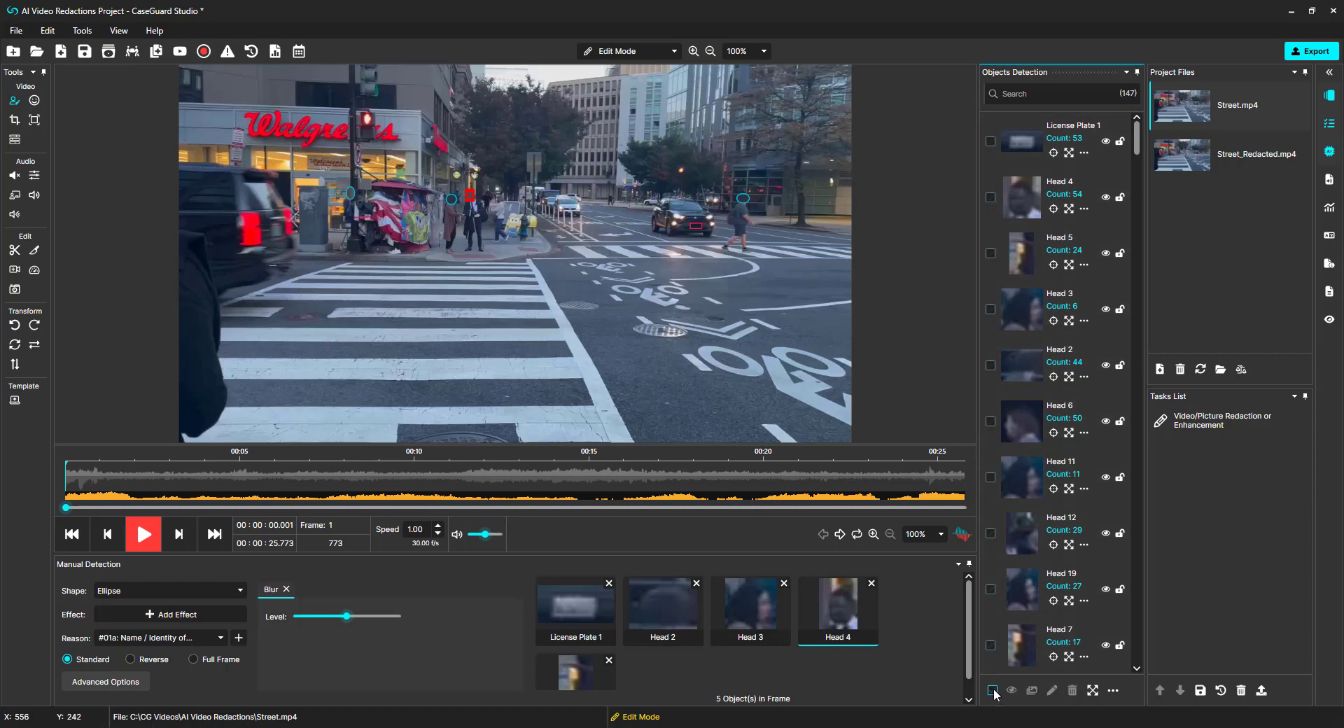
click(993, 691)
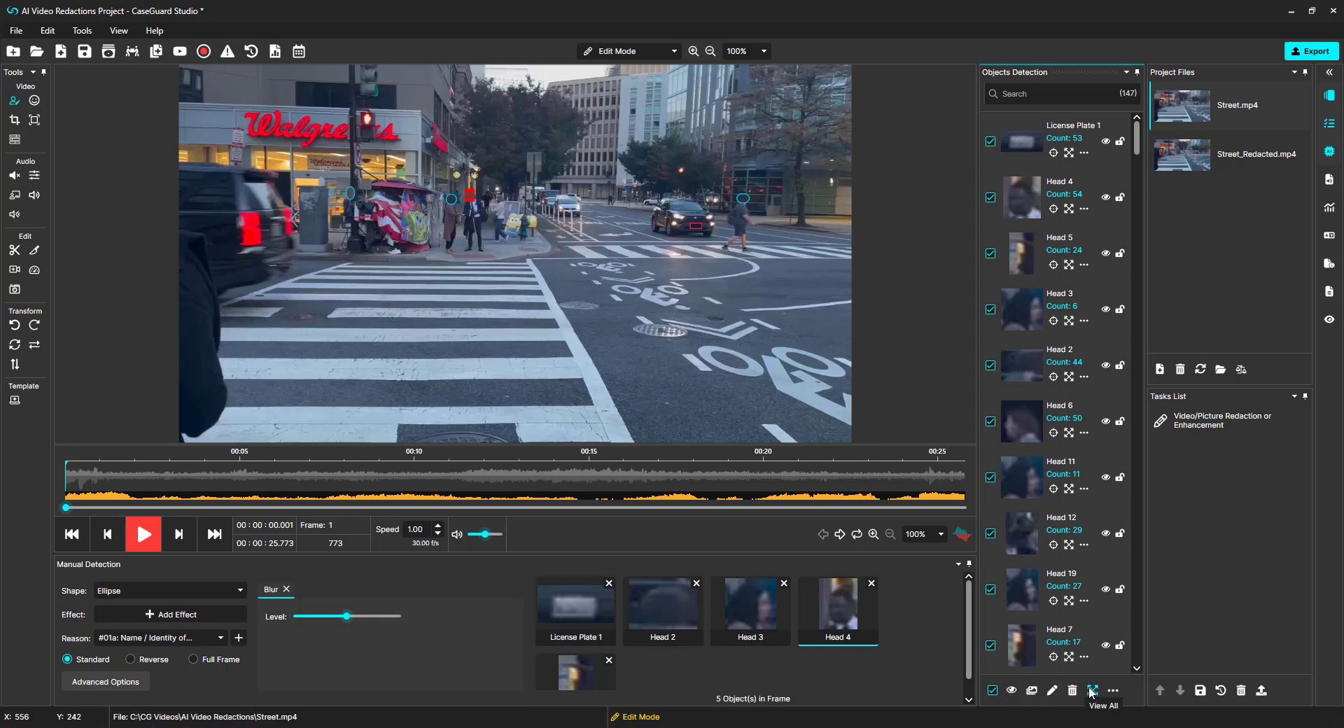
click(1032, 691)
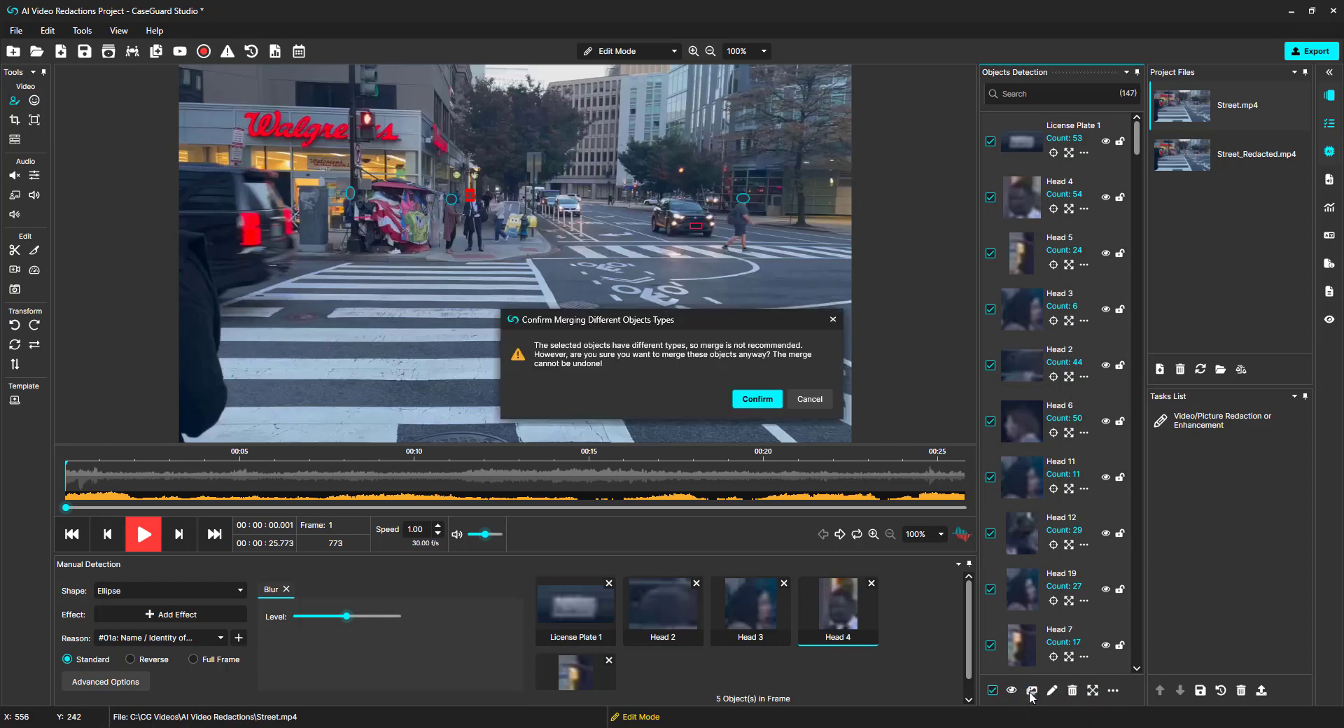
click(796, 401)
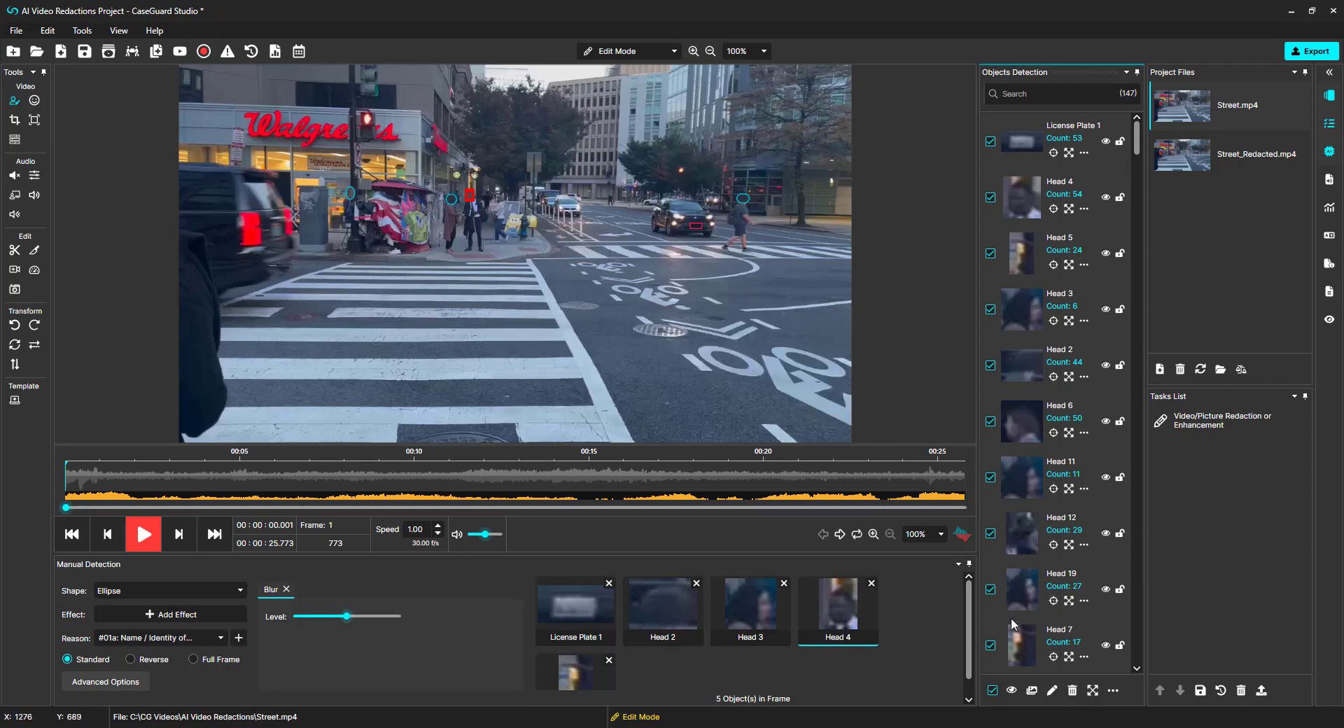
Step: Review the Remove Flickering maximum gap setting for the selected objects, cancel it, and check the Classify Results option
click(1113, 690)
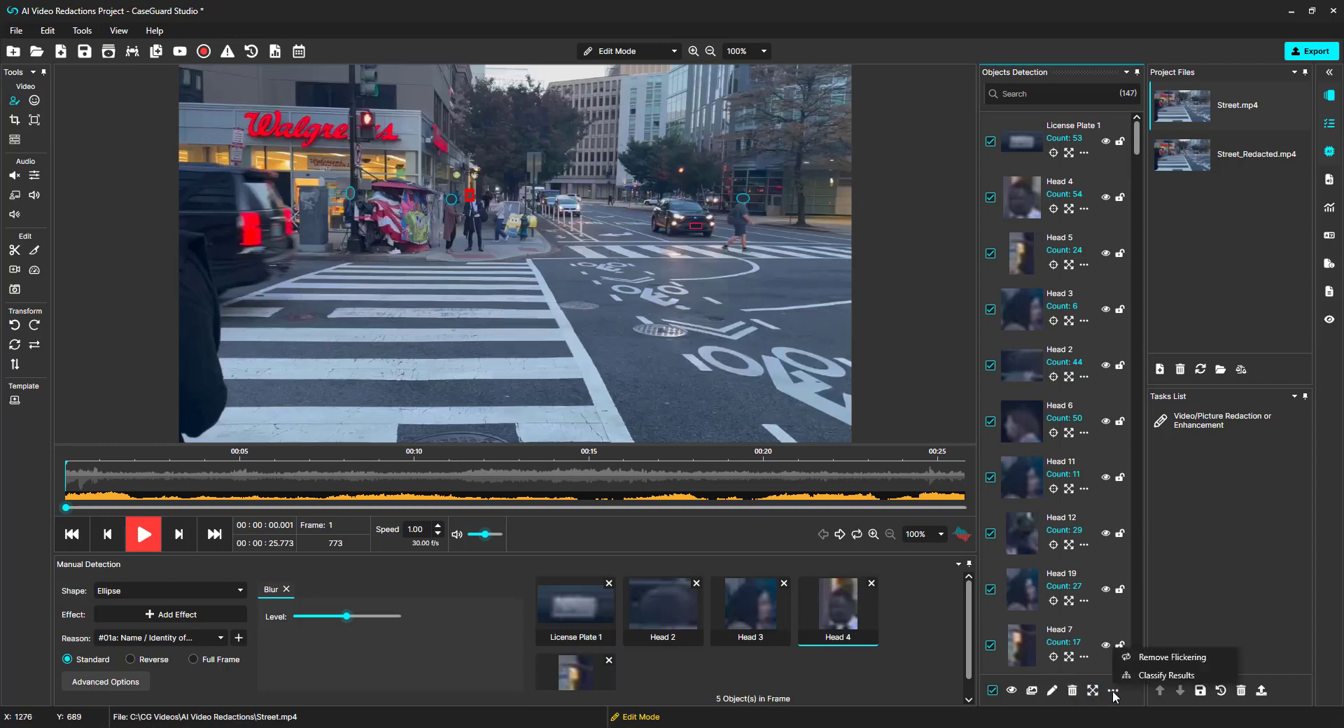
click(1165, 657)
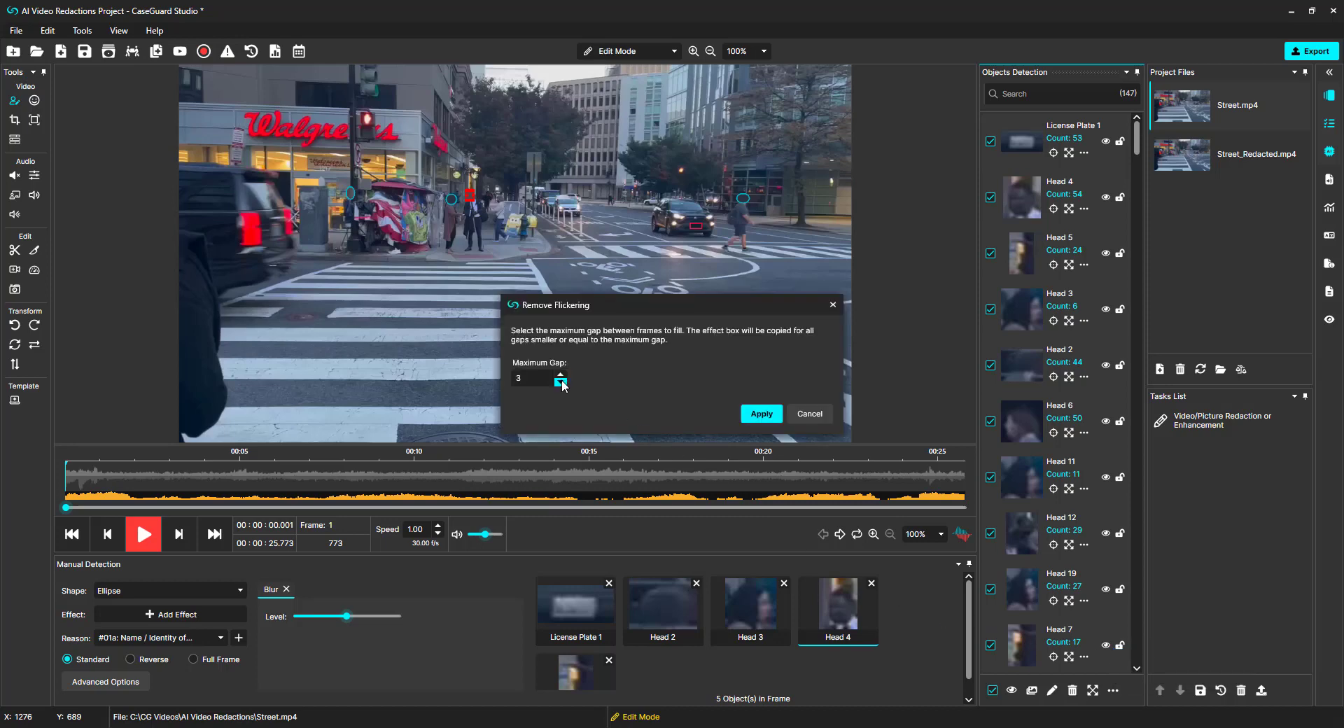
click(805, 413)
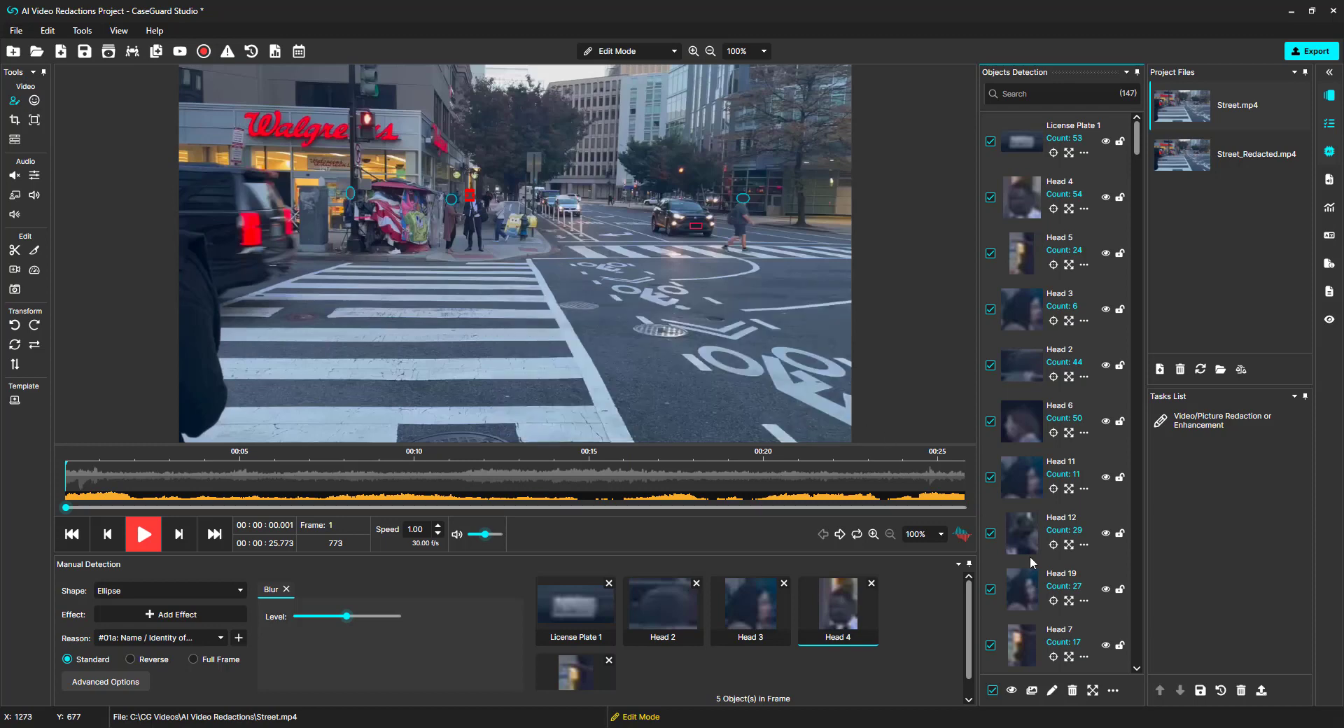
click(1112, 690)
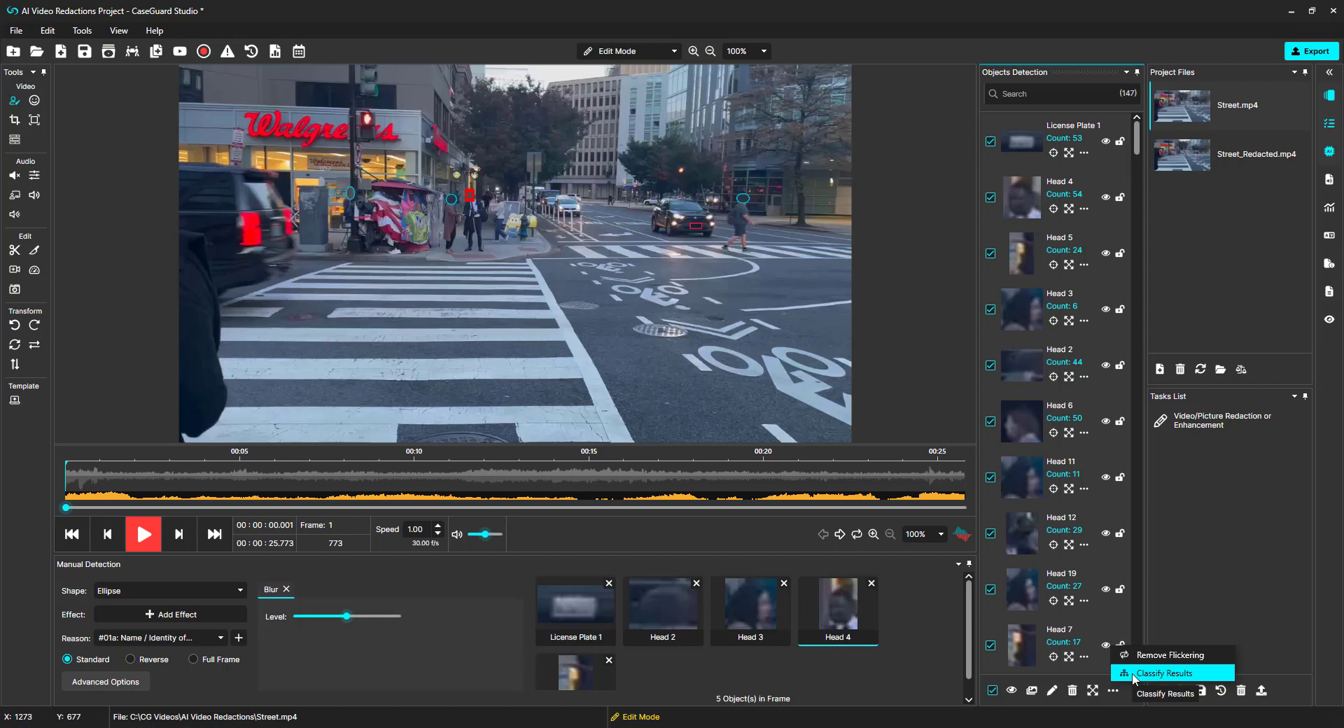
Step: Deselect all detected objects and search the object list for "Head 4"
click(999, 698)
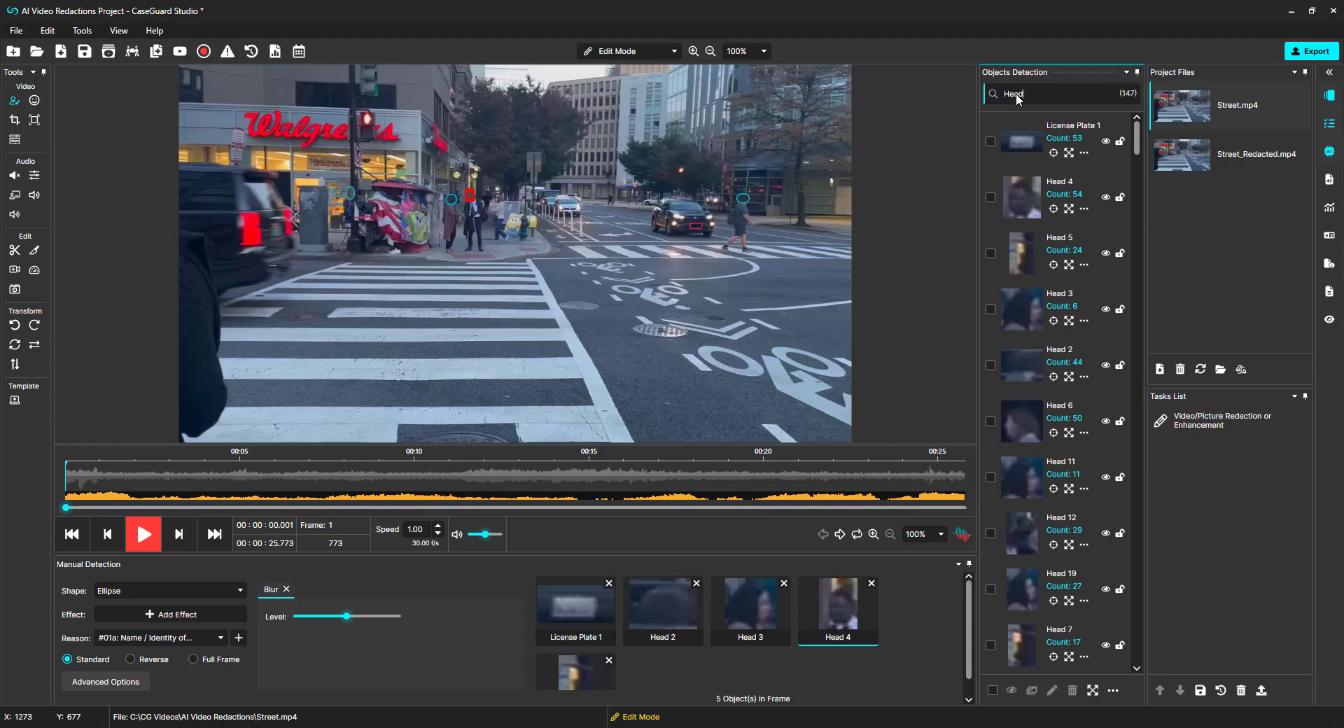
key(Return)
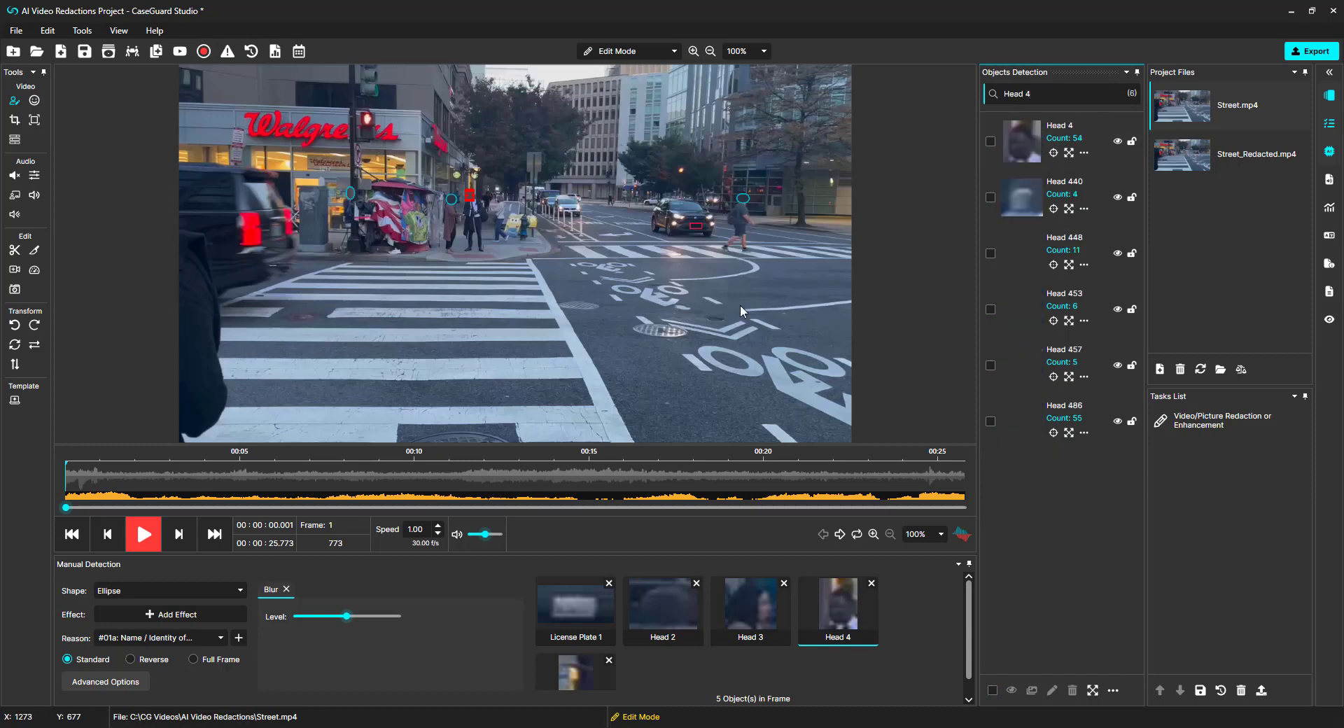
Step: Turn on titles for the detected objects in the advanced detection options and apply the change
click(129, 686)
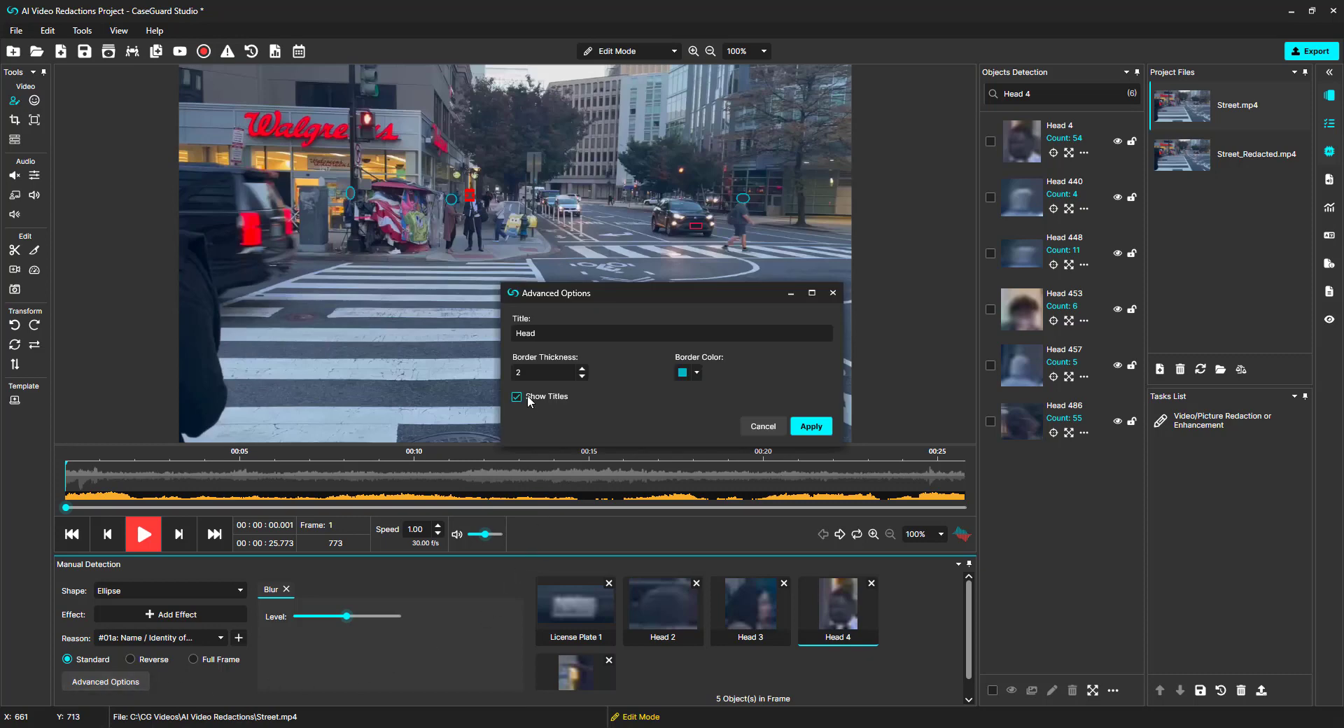
click(811, 426)
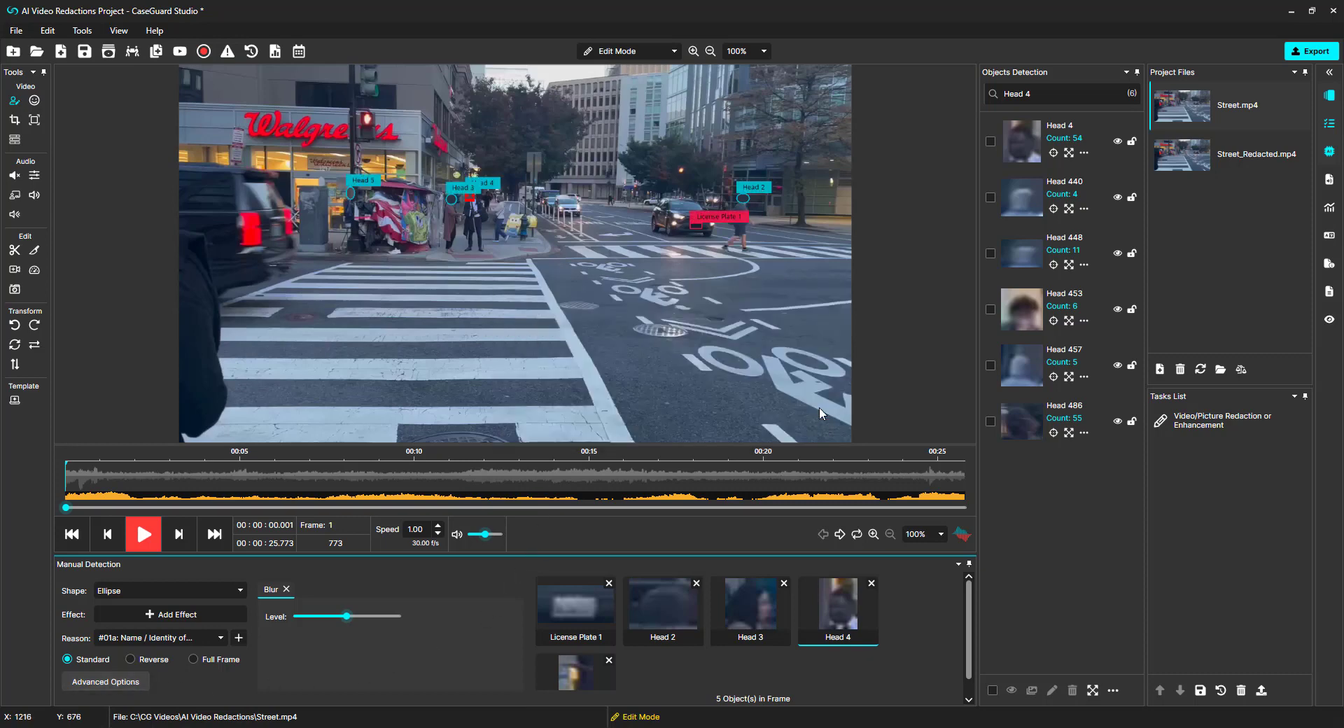